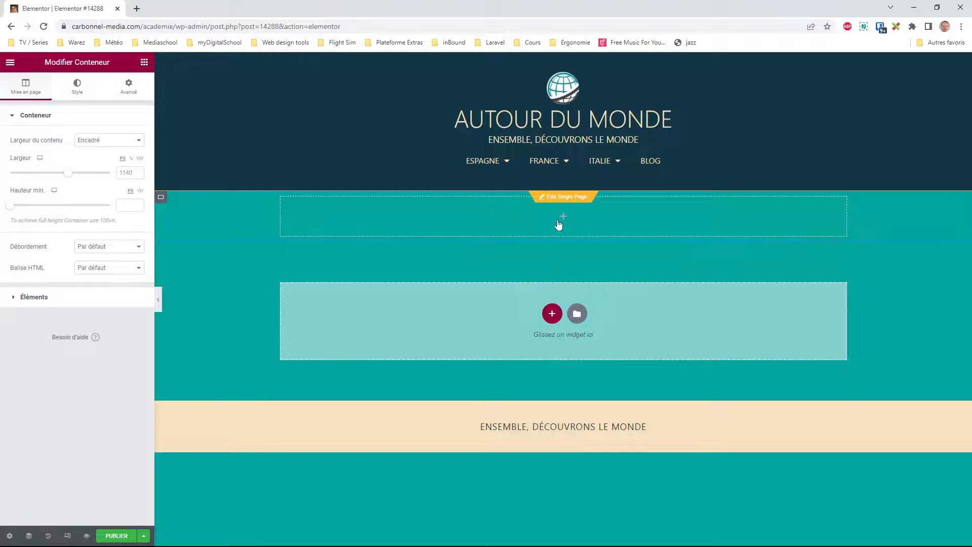
- Add an Image widget to the empty container and choose the night-time lamp-lit bridge photo from the media library
{"action": "left_click", "coordinate": [144, 62]}
{"action": "left_click_drag", "start_coordinate": [40, 229], "coordinate": [405, 218]}
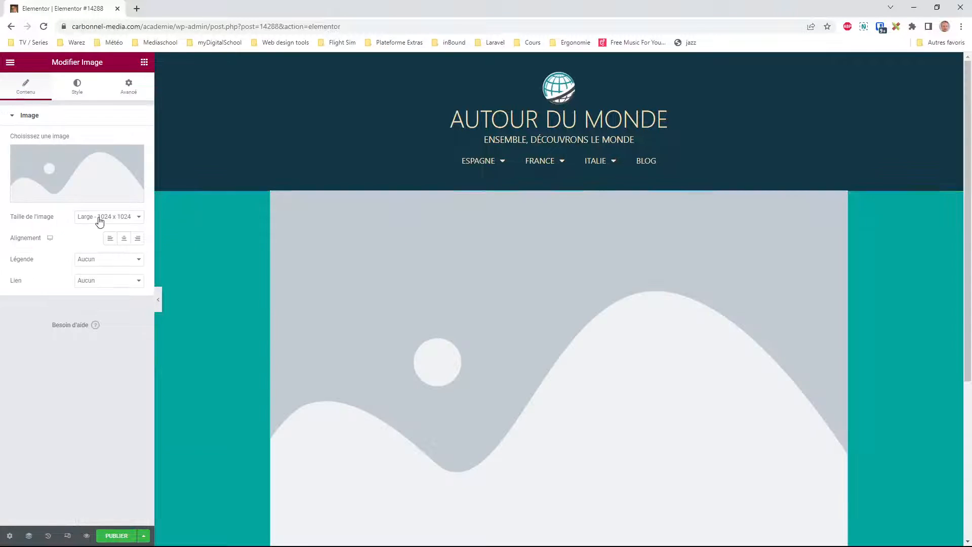
{"action": "left_click", "coordinate": [66, 182]}
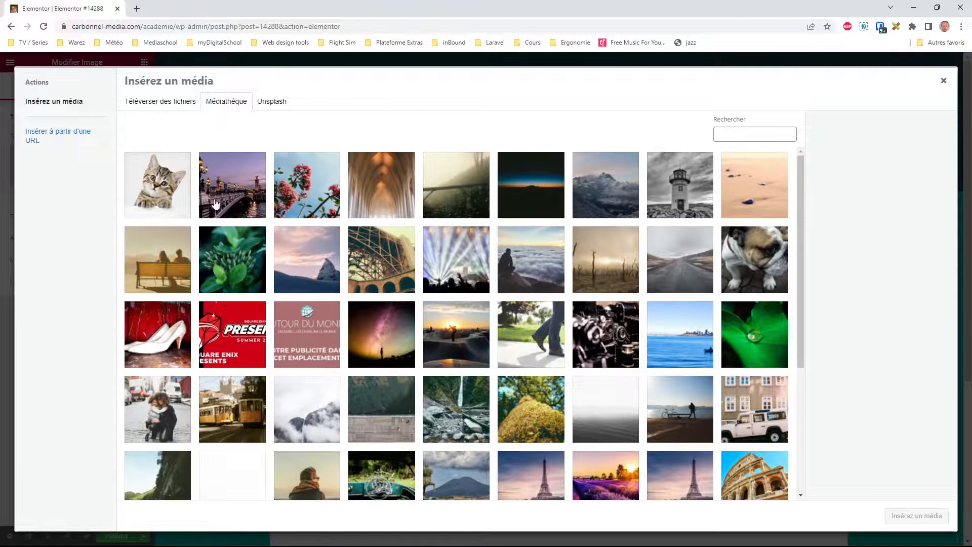
{"action": "left_click", "coordinate": [243, 196]}
{"action": "left_click", "coordinate": [921, 516]}
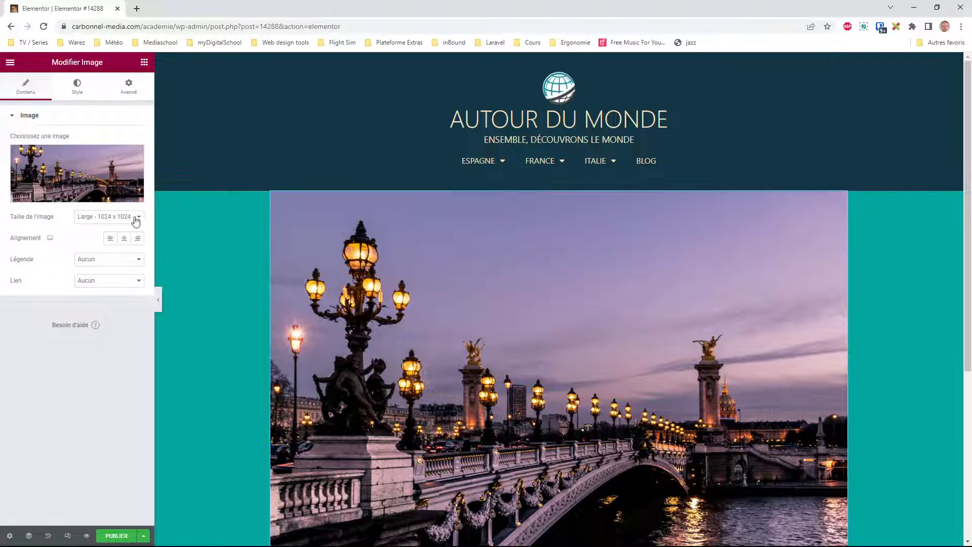
- Set the bridge photo's image size to Entière
{"action": "left_click", "coordinate": [112, 270]}
{"action": "left_click", "coordinate": [116, 219]}
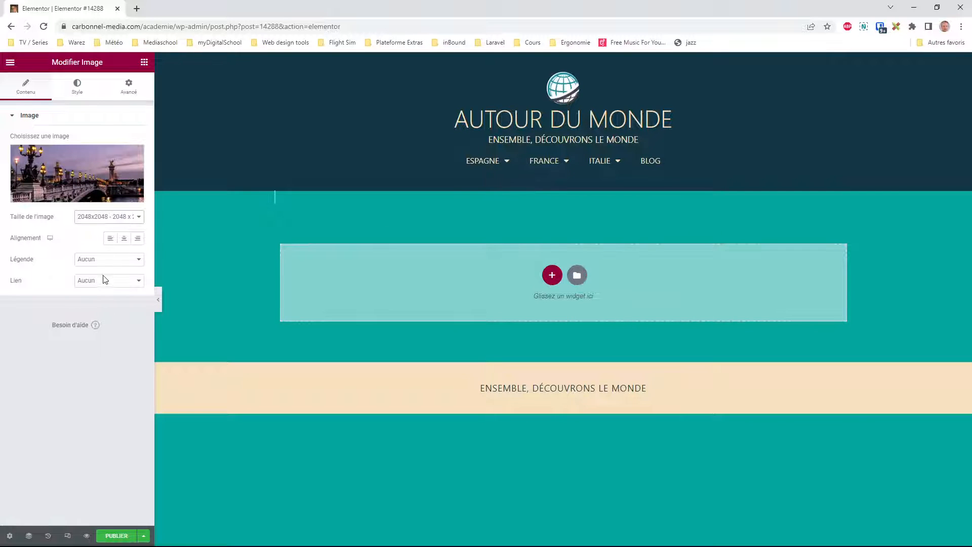
{"action": "left_click", "coordinate": [102, 274]}
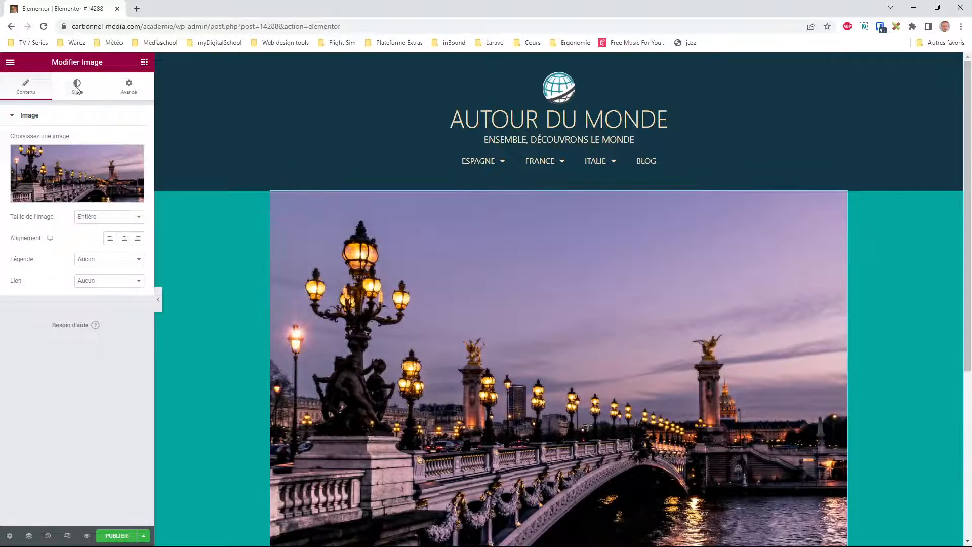
- Set the bridge photo's width to 240 px
{"action": "left_click", "coordinate": [77, 86]}
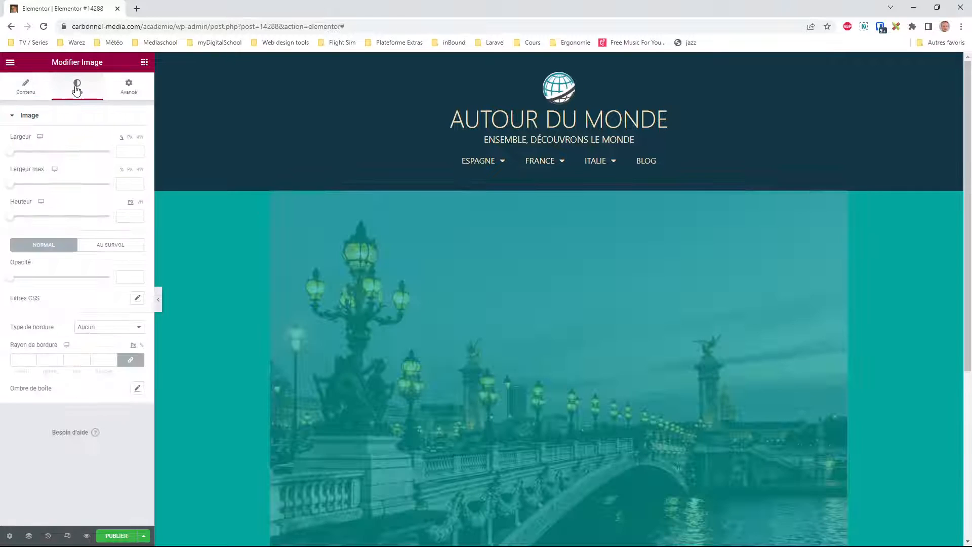
{"action": "left_click", "coordinate": [117, 151]}
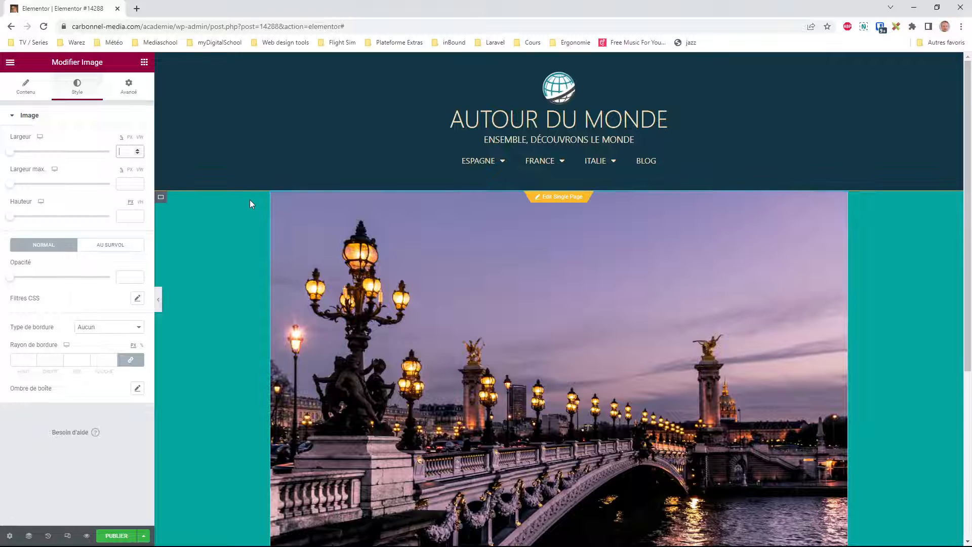
{"action": "type", "text": "240"}
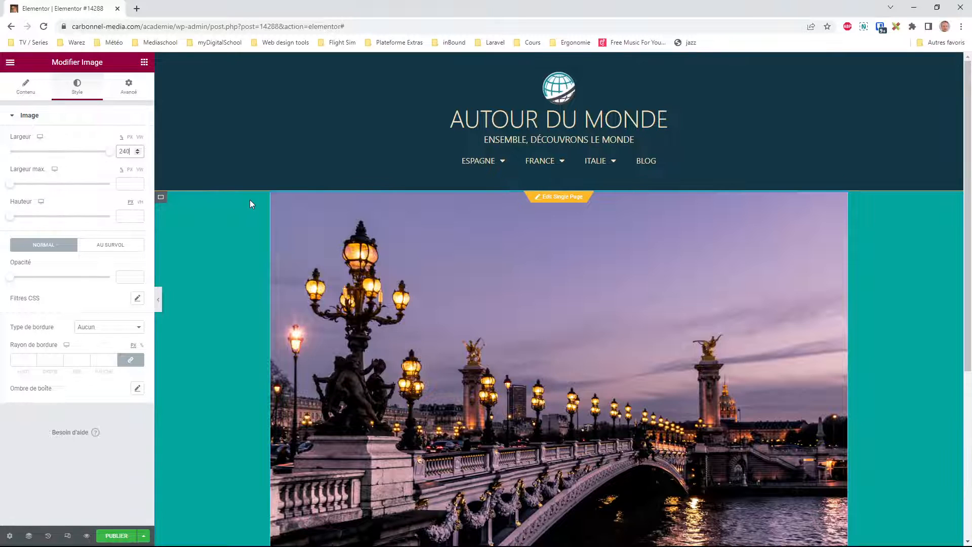
{"action": "left_click", "coordinate": [130, 137]}
{"action": "left_click_drag", "start_coordinate": [132, 152], "coordinate": [98, 153]}
{"action": "type", "text": "240"}
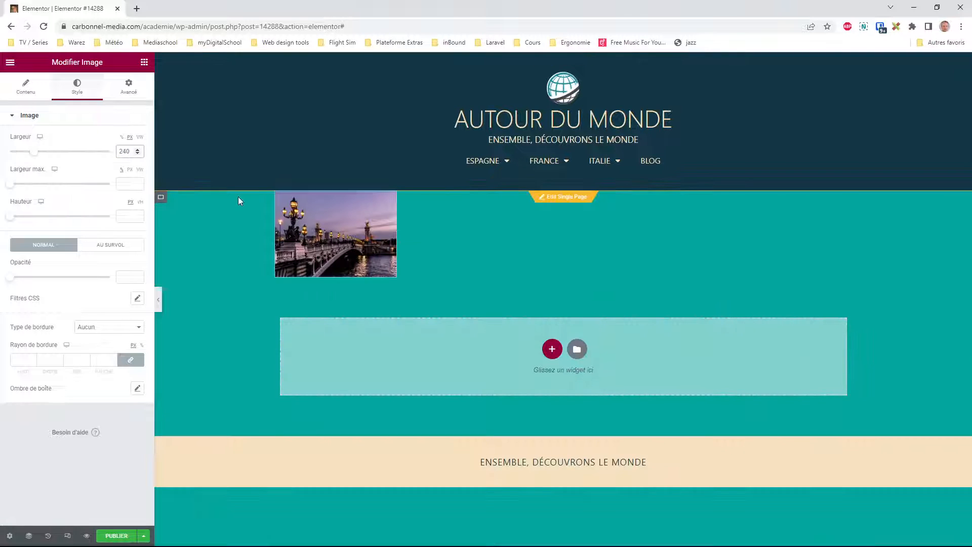
- Duplicate the night bridge image and replace the copy's picture with the metal arch bridge photo
{"action": "right_click", "coordinate": [341, 224]}
{"action": "left_click", "coordinate": [365, 250]}
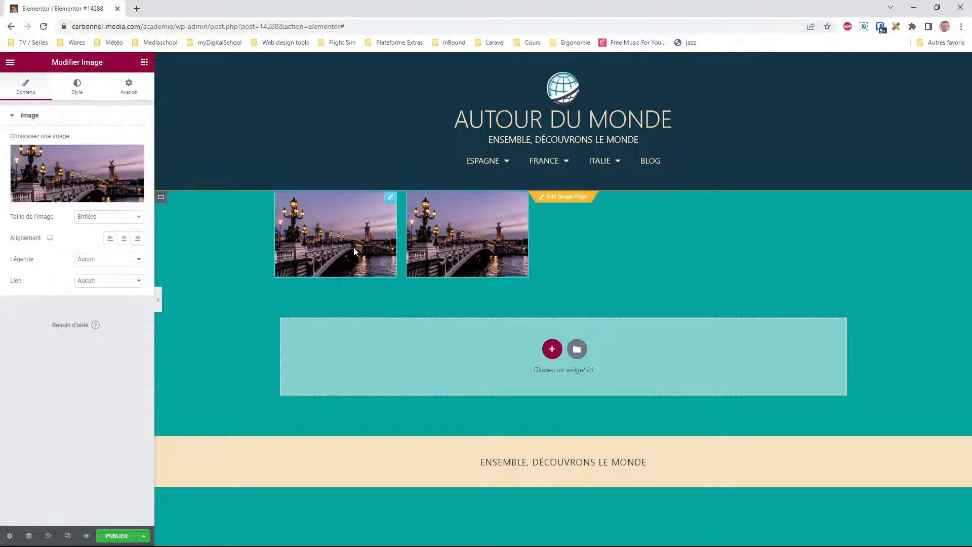
{"action": "left_click", "coordinate": [119, 166]}
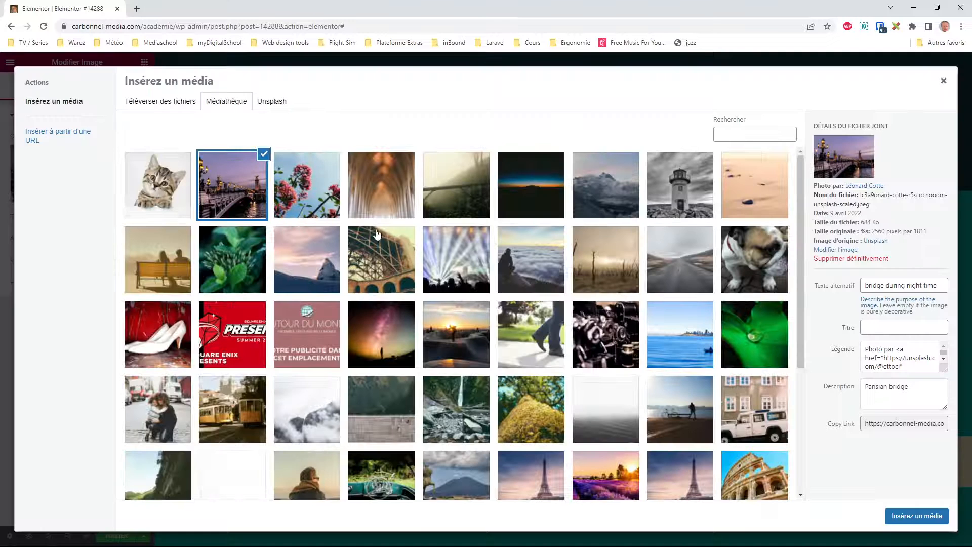
{"action": "left_click", "coordinate": [381, 259]}
{"action": "left_click", "coordinate": [904, 516]}
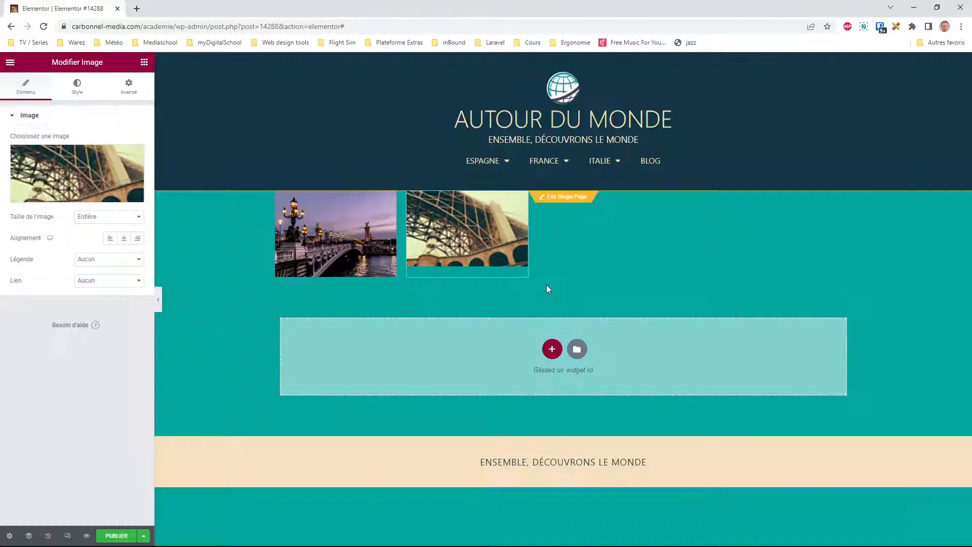
- Duplicate the metal arch bridge image and replace the copy's picture with the pink blossom photo
{"action": "right_click", "coordinate": [475, 245]}
{"action": "left_click", "coordinate": [519, 268]}
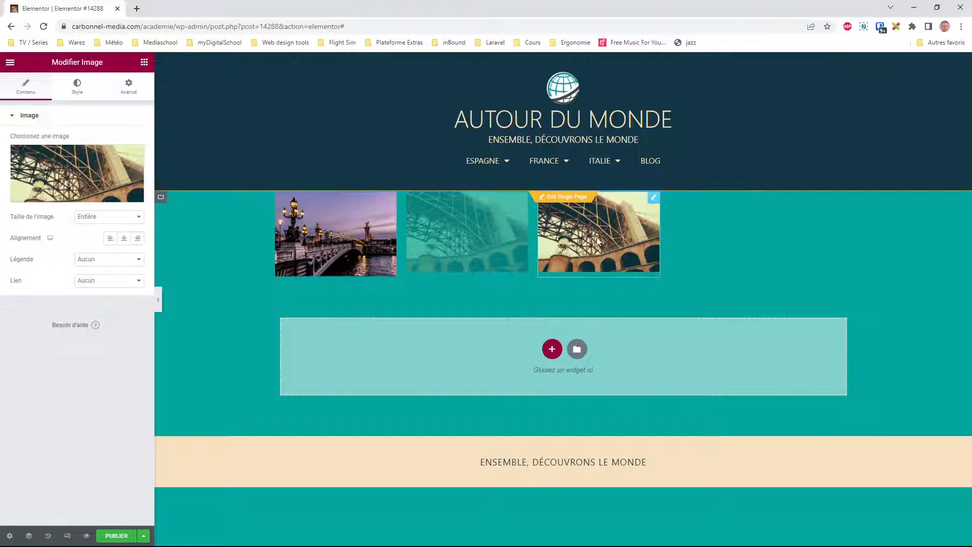
{"action": "left_click", "coordinate": [106, 155]}
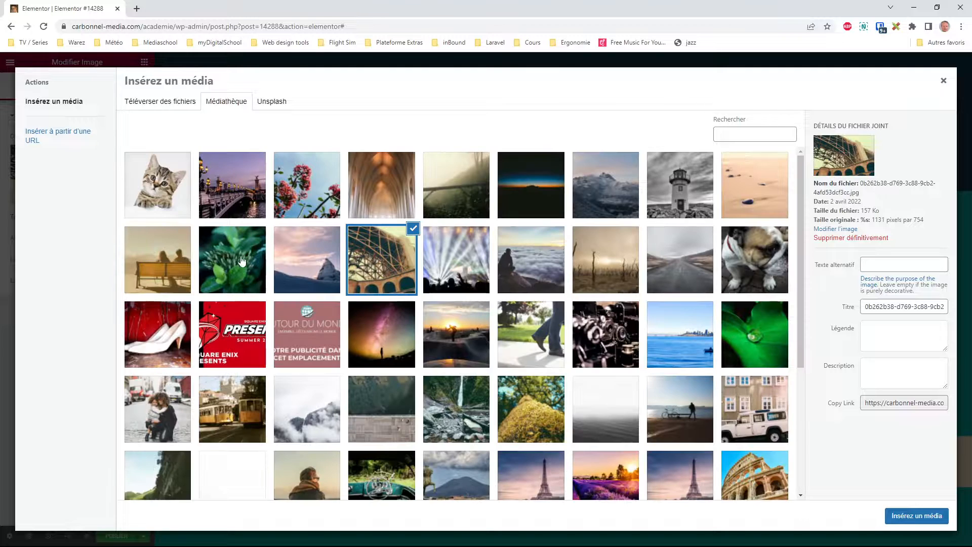
{"action": "left_click", "coordinate": [307, 185]}
{"action": "left_click", "coordinate": [917, 516]}
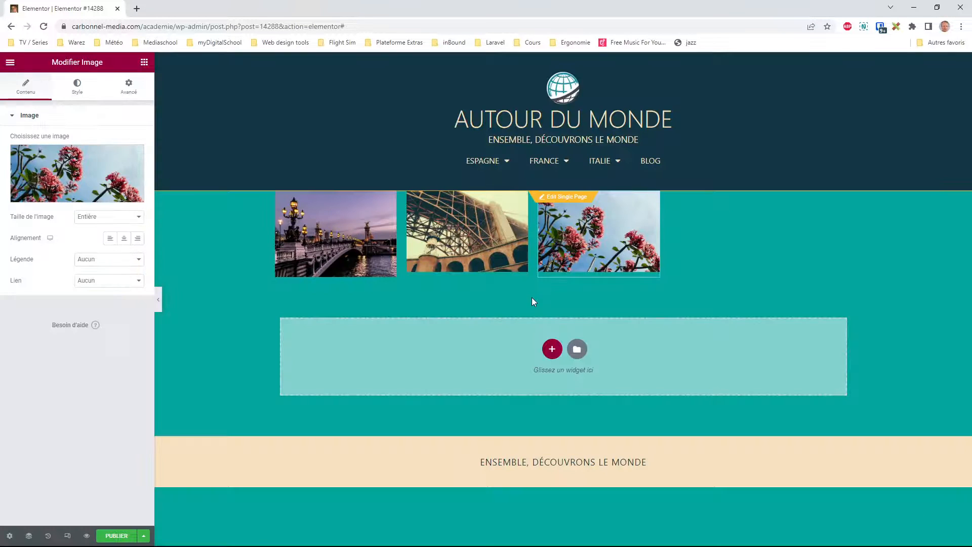
- Open the Navigator, select the container, and switch its elements' direction to column and back to row
{"action": "left_click", "coordinate": [339, 226]}
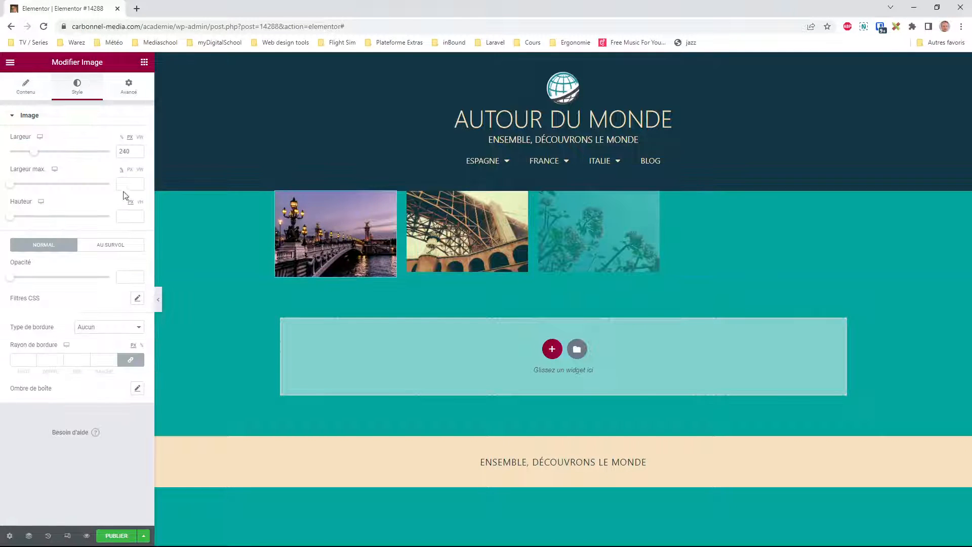
{"action": "left_click", "coordinate": [586, 238]}
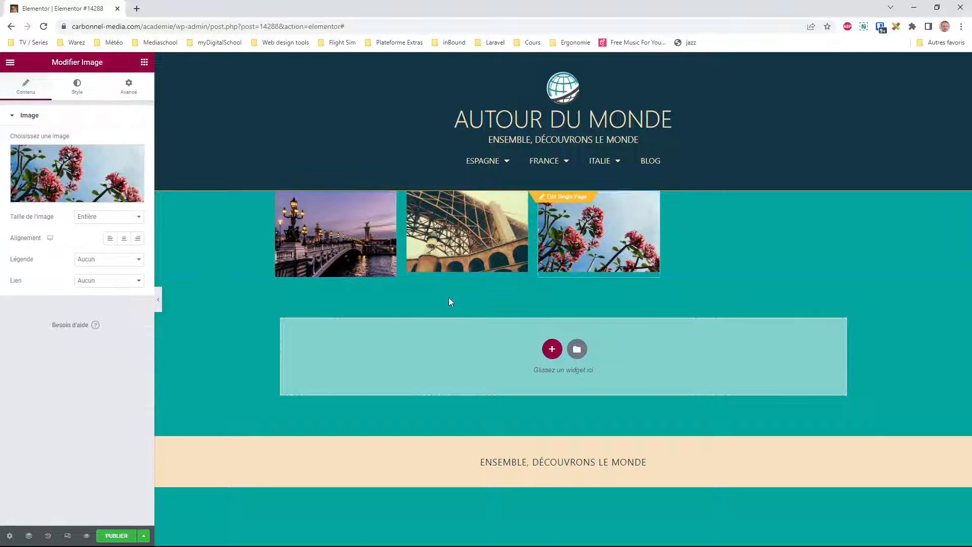
{"action": "left_click", "coordinate": [29, 535]}
{"action": "left_click", "coordinate": [884, 81]}
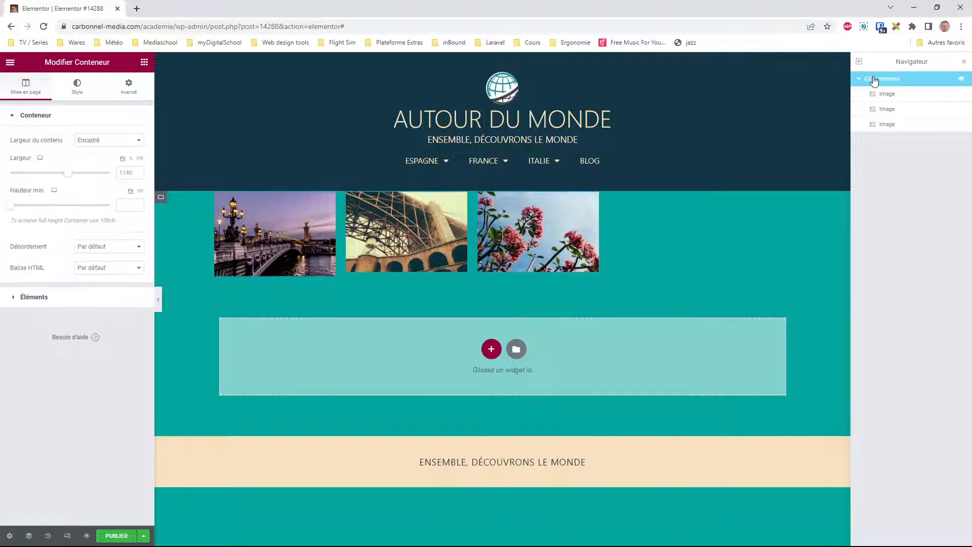
{"action": "left_click", "coordinate": [11, 298]}
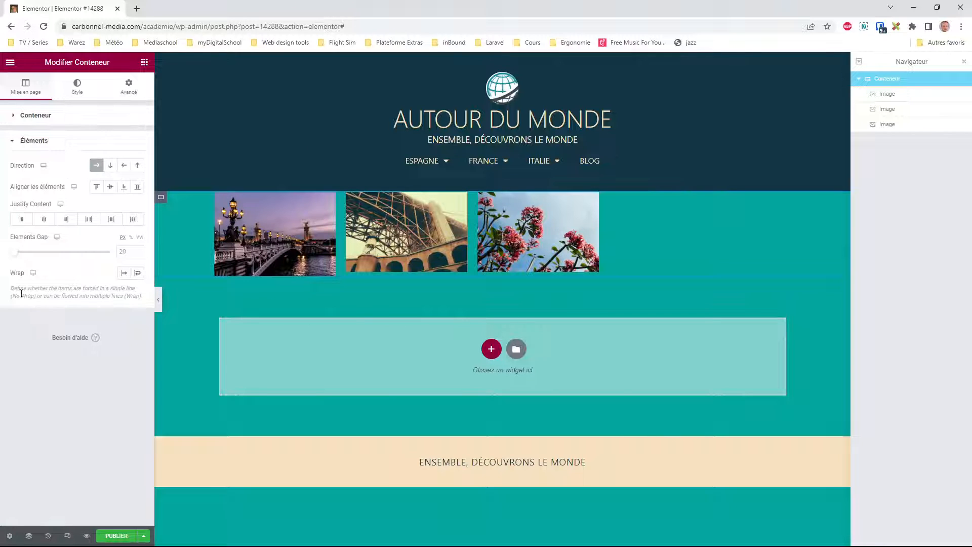
{"action": "left_click", "coordinate": [110, 166]}
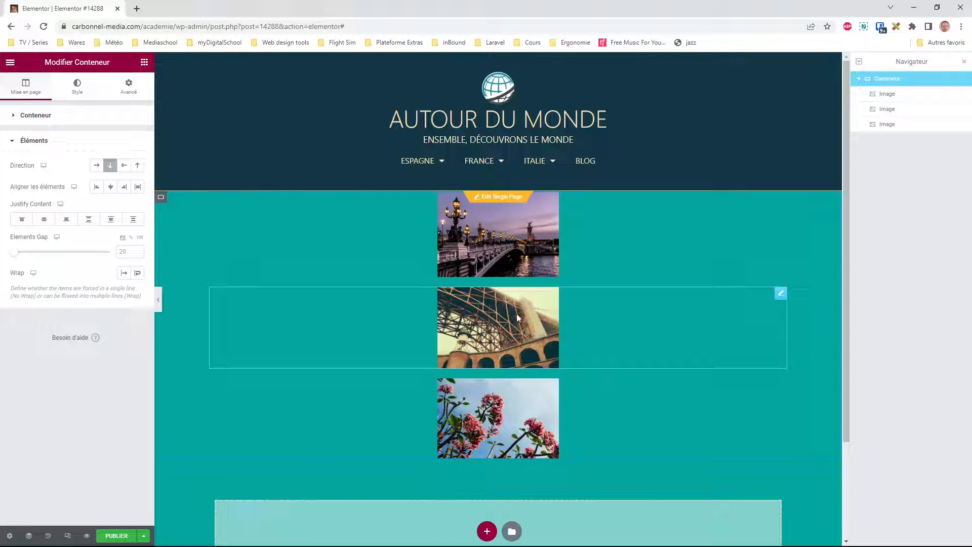
{"action": "left_click", "coordinate": [96, 165]}
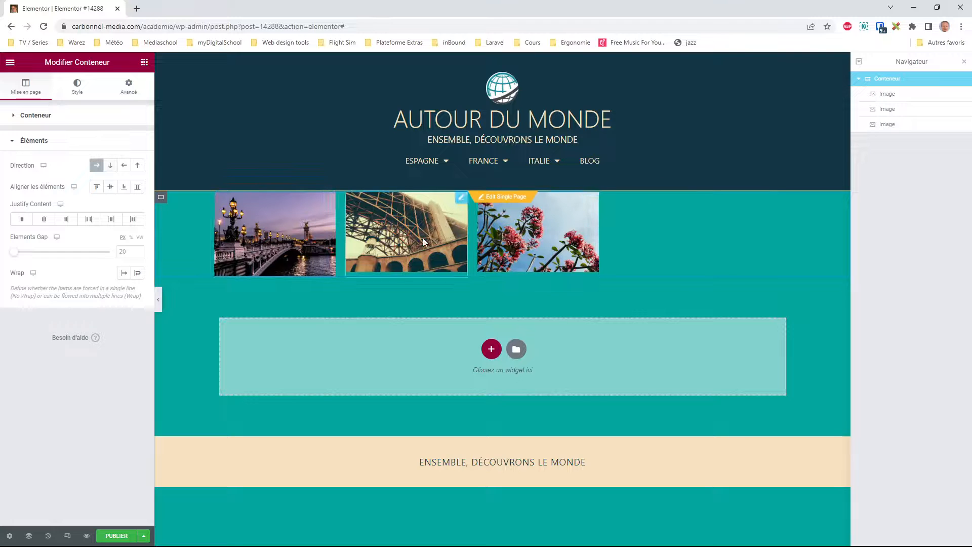
- Duplicate the arch bridge and blossom images once each, placing each copy at the end of the row
{"action": "right_click", "coordinate": [398, 239]}
{"action": "left_click", "coordinate": [410, 261]}
{"action": "left_click_drag", "start_coordinate": [593, 203], "coordinate": [724, 216]}
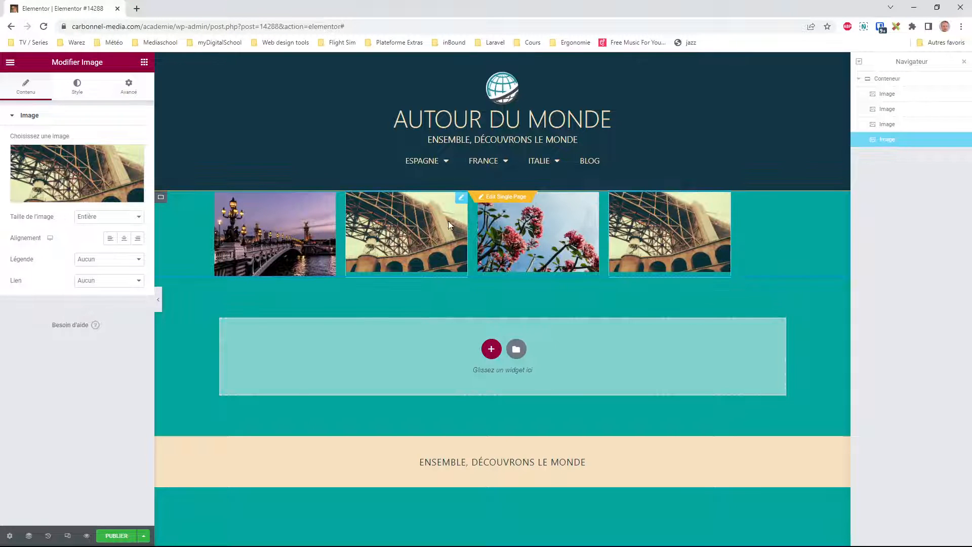
{"action": "right_click", "coordinate": [556, 223]}
{"action": "left_click", "coordinate": [575, 247]}
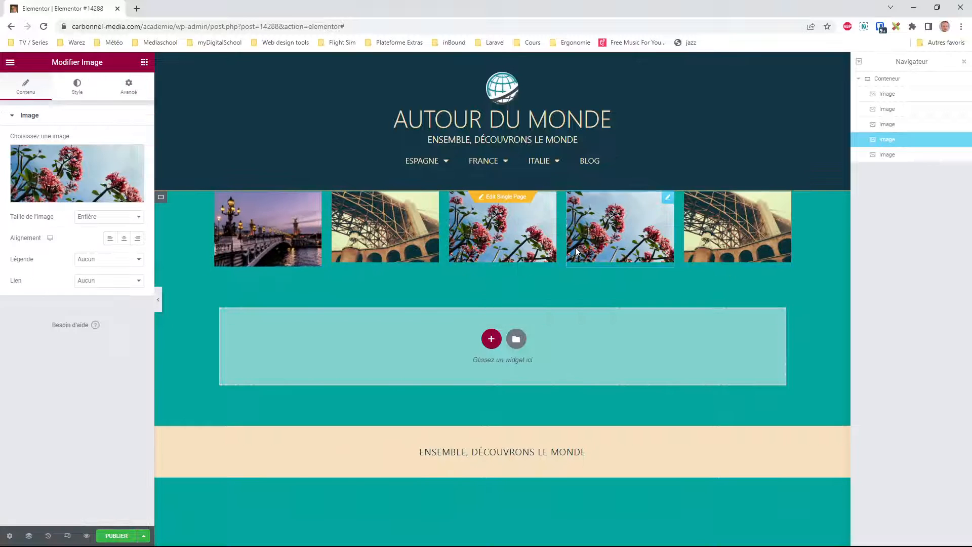
{"action": "left_click_drag", "start_coordinate": [668, 201], "coordinate": [779, 223]}
- Extend the row to seven images by duplicating the arch bridge and blossom photos again and moving the copies to the end
{"action": "right_click", "coordinate": [642, 226]}
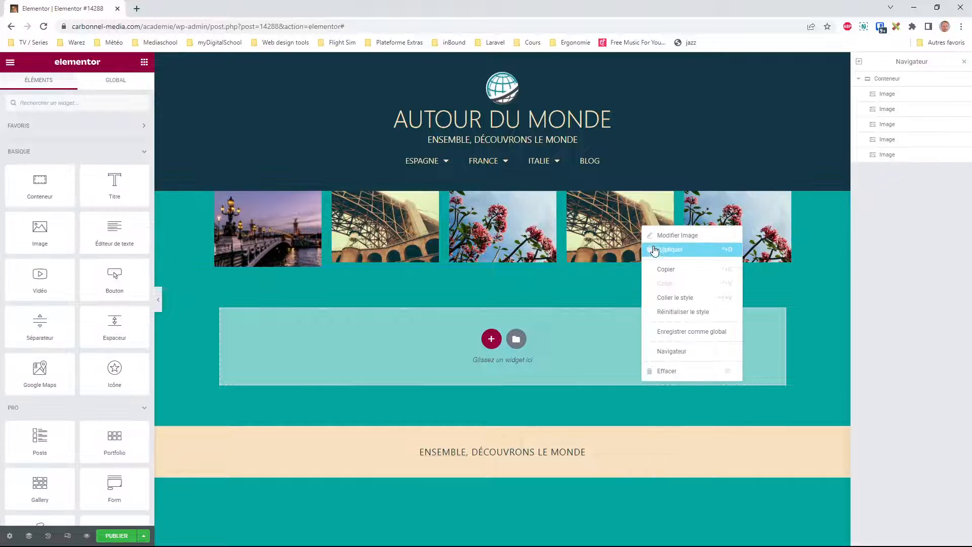
{"action": "left_click", "coordinate": [654, 248]}
{"action": "left_click_drag", "start_coordinate": [690, 199], "coordinate": [774, 203]}
{"action": "right_click", "coordinate": [632, 221]}
{"action": "left_click", "coordinate": [647, 246]}
{"action": "left_click_drag", "start_coordinate": [670, 197], "coordinate": [765, 217]}
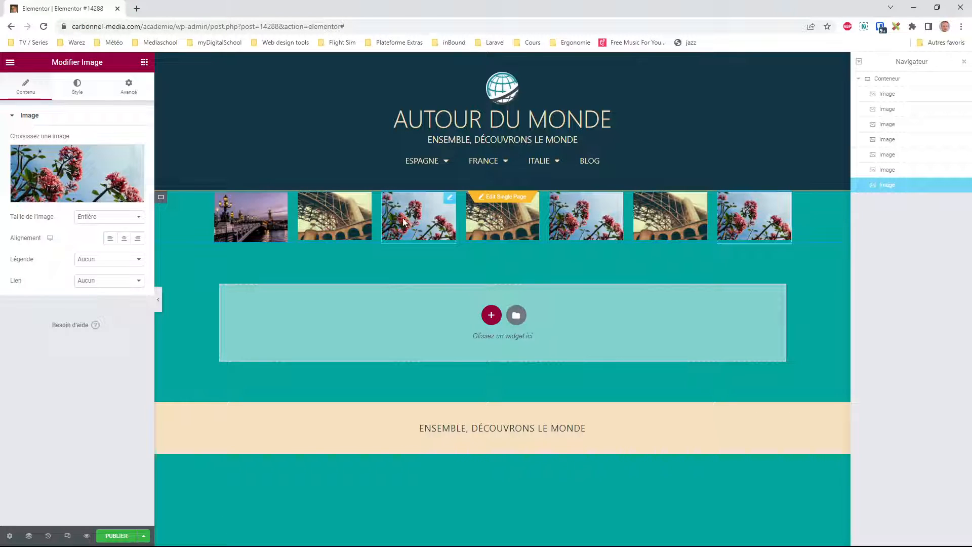
- Select the container and set its elements to Wrap so the images flow onto multiple lines
{"action": "left_click", "coordinate": [888, 83]}
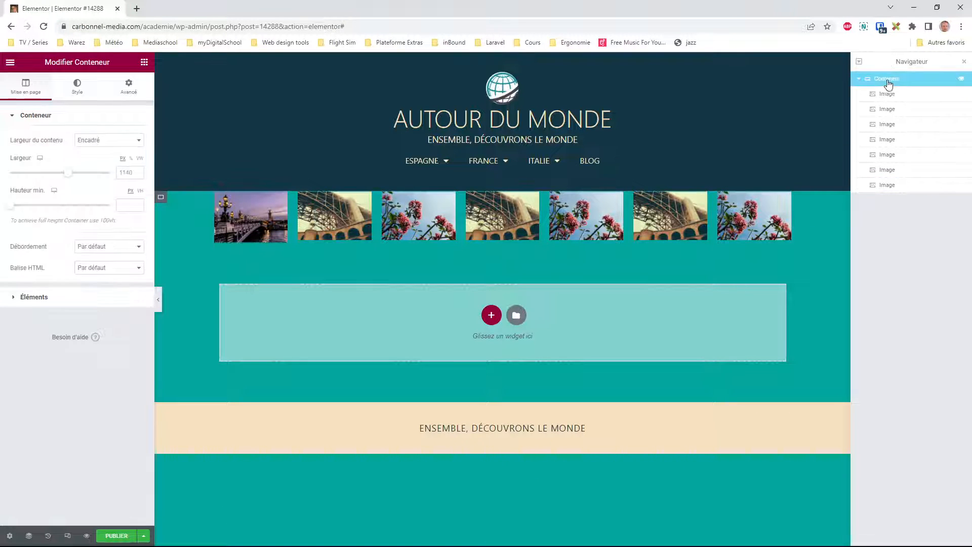
{"action": "left_click_drag", "start_coordinate": [643, 145], "coordinate": [400, 140]}
{"action": "left_click", "coordinate": [879, 83]}
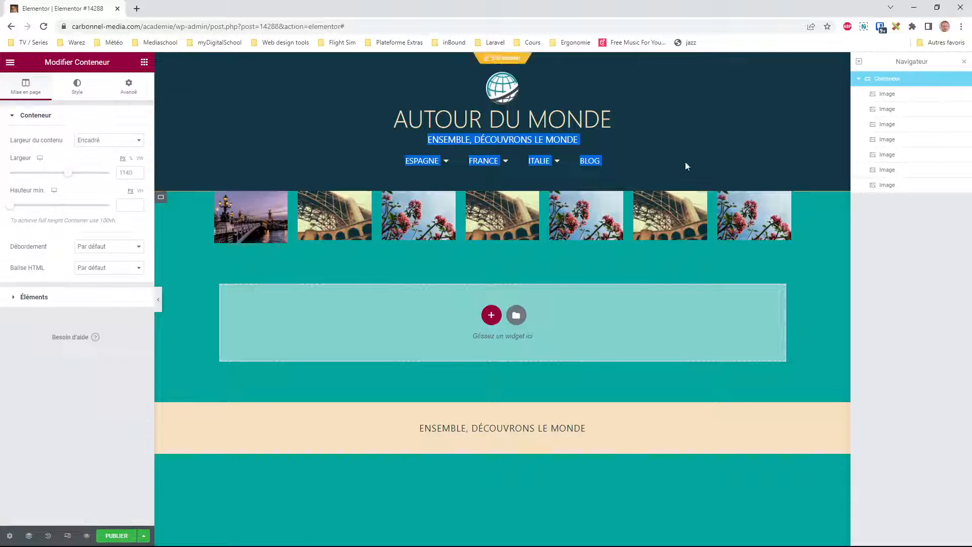
{"action": "left_click", "coordinate": [18, 299]}
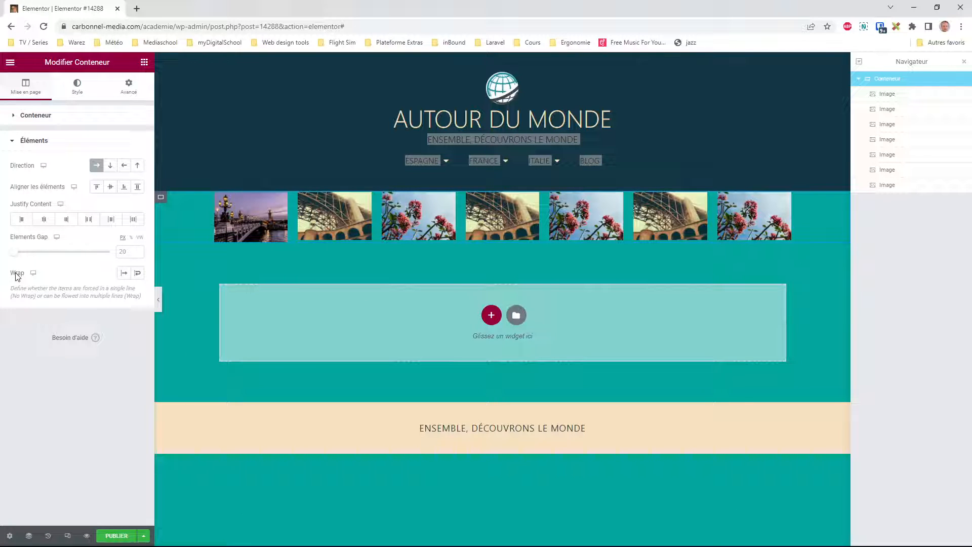
{"action": "left_click", "coordinate": [124, 274]}
{"action": "left_click", "coordinate": [137, 273]}
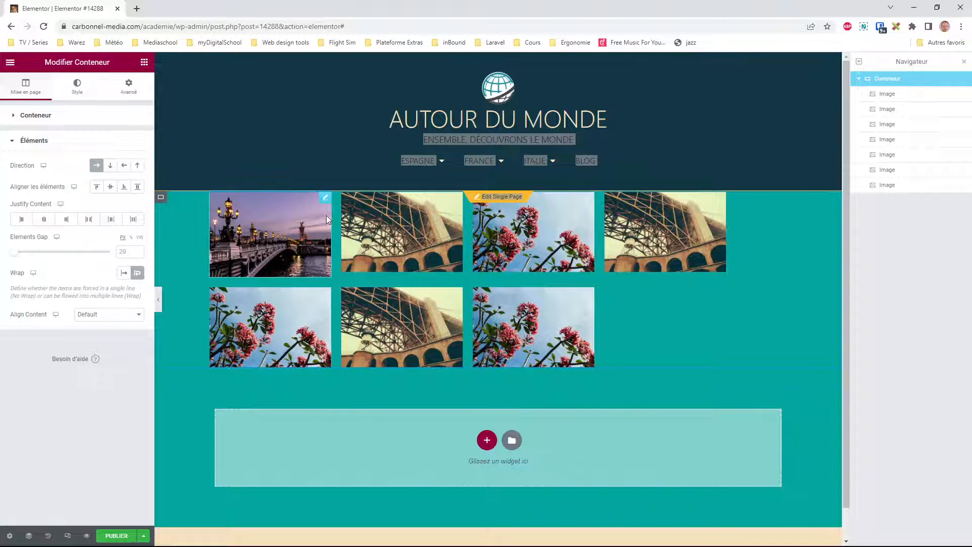
- Duplicate the last blossom image three times to bring the container to ten images
{"action": "left_click", "coordinate": [250, 224]}
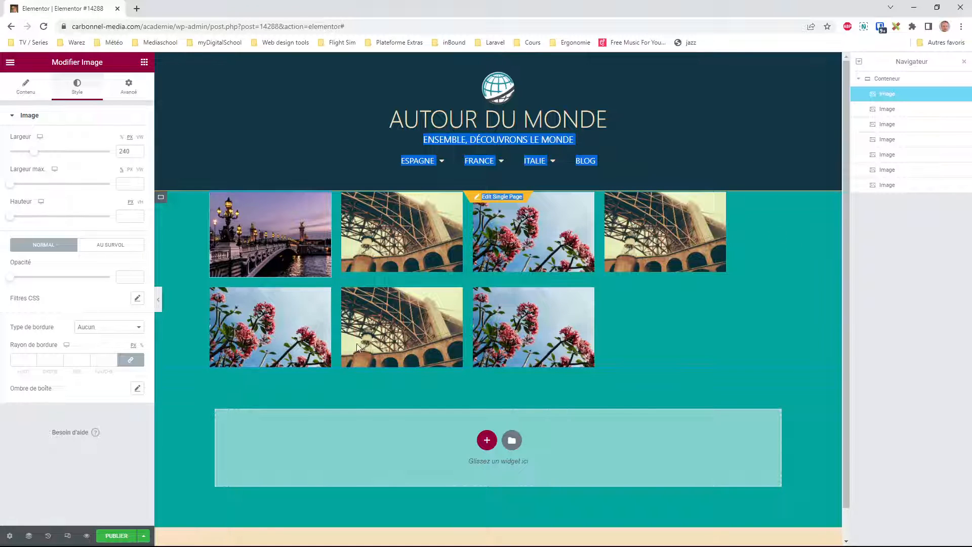
{"action": "right_click", "coordinate": [491, 333]}
{"action": "left_click", "coordinate": [497, 354]}
{"action": "right_click", "coordinate": [637, 335]}
{"action": "left_click", "coordinate": [656, 355]}
{"action": "right_click", "coordinate": [298, 390]}
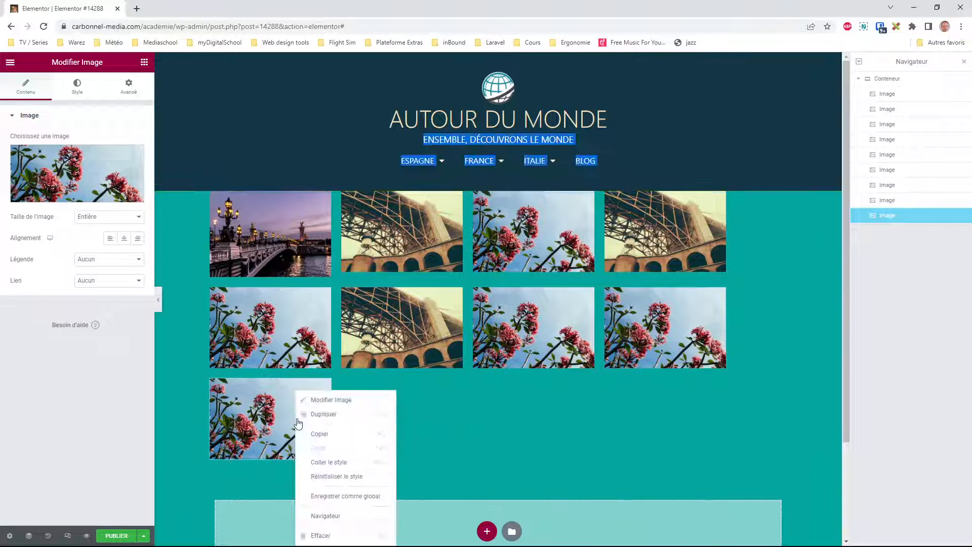
{"action": "left_click", "coordinate": [334, 421]}
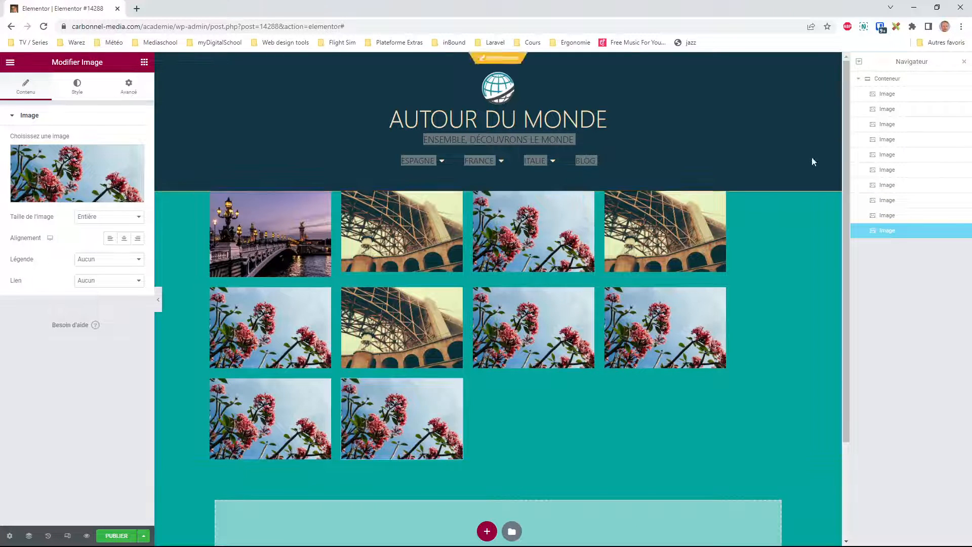
- Set the container's Wrap option to No Wrap so all images stay on a single line
{"action": "left_click", "coordinate": [886, 80]}
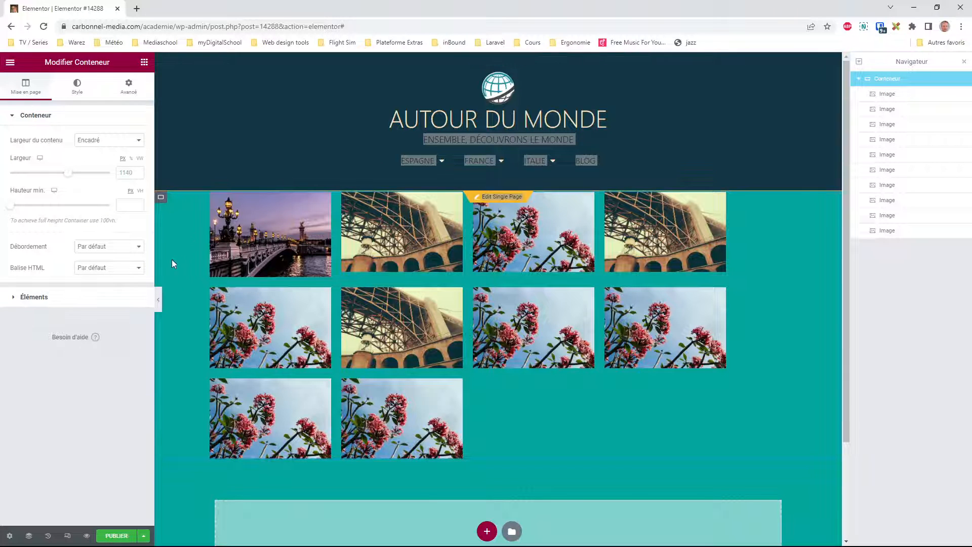
{"action": "left_click", "coordinate": [36, 300]}
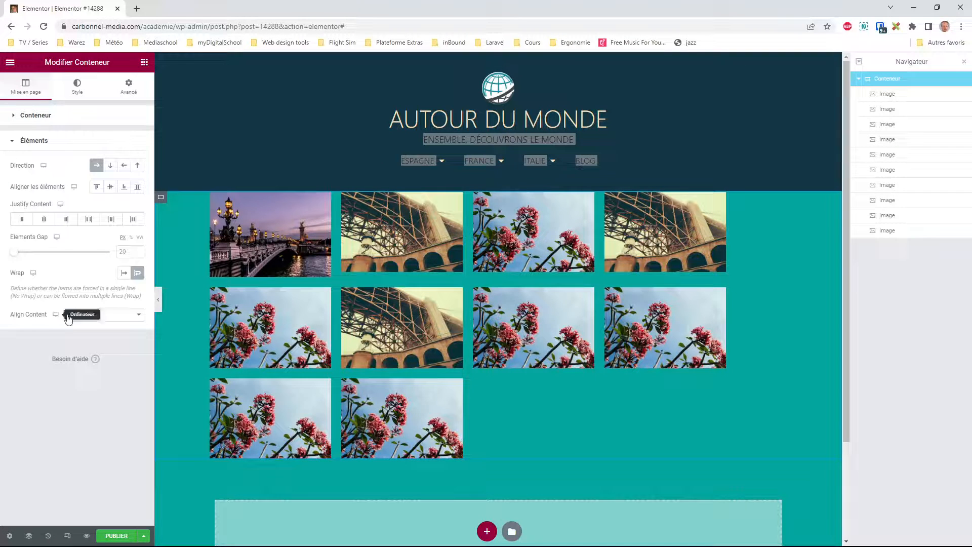
{"action": "left_click", "coordinate": [125, 274]}
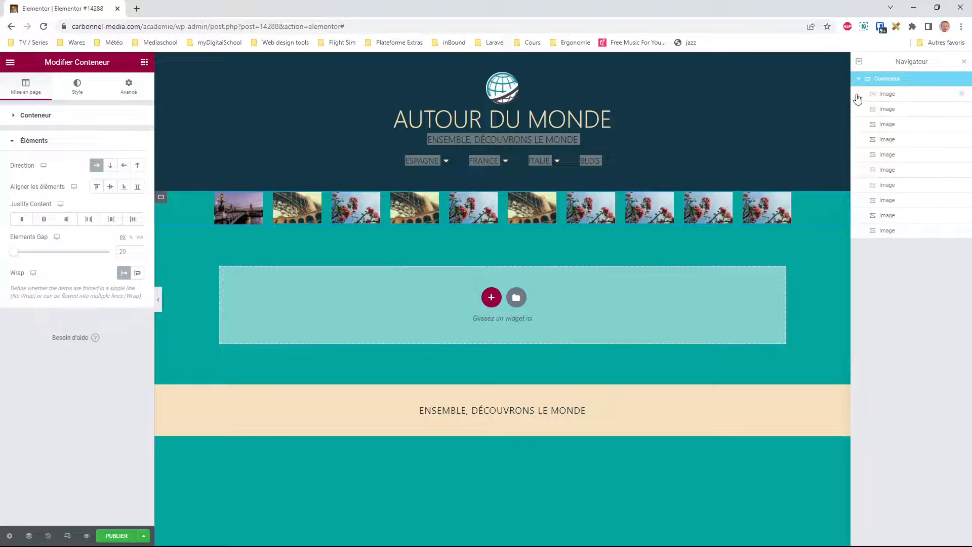
- Delete the image container and add a container with the two-column structure
{"action": "right_click", "coordinate": [878, 80]}
{"action": "left_click", "coordinate": [894, 201]}
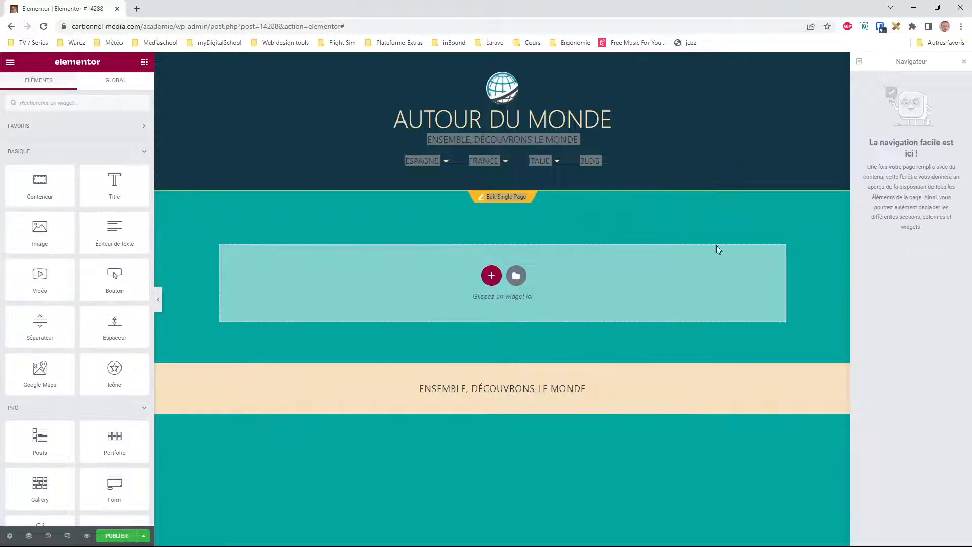
{"action": "left_click", "coordinate": [491, 275]}
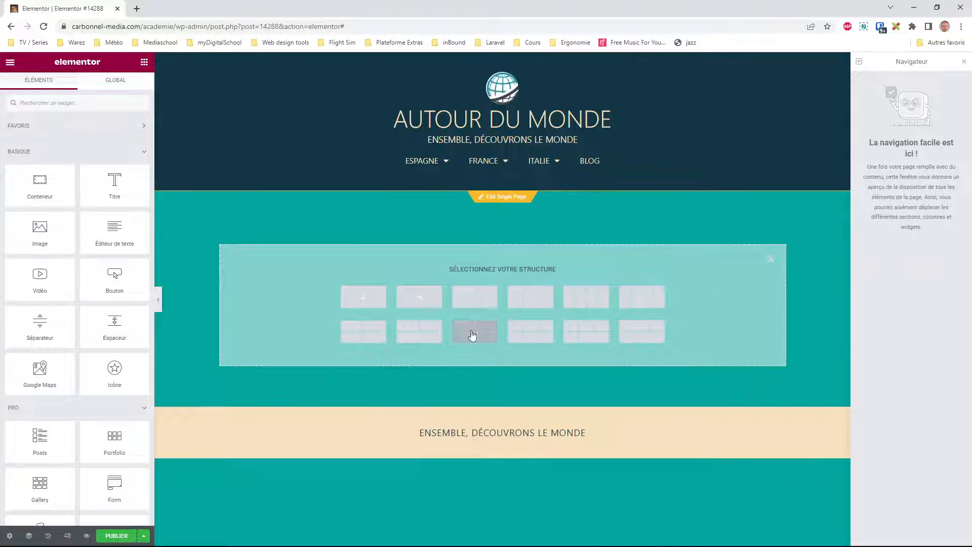
{"action": "left_click", "coordinate": [487, 540]}
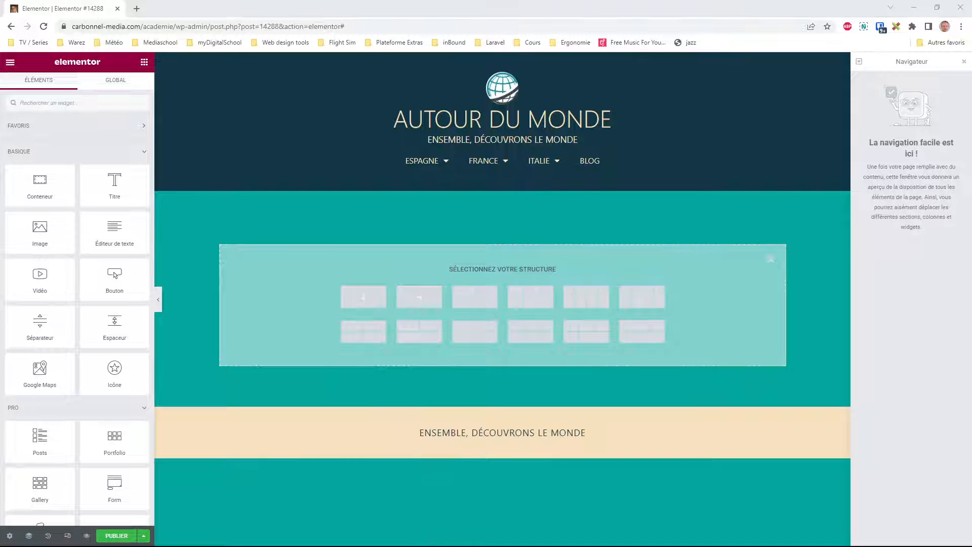
{"action": "left_click", "coordinate": [481, 300]}
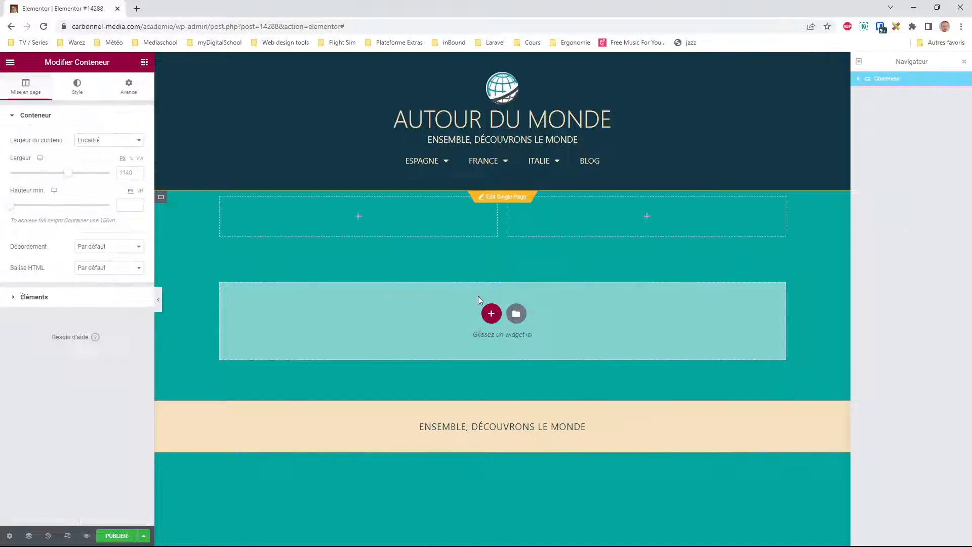
- Duplicate the second inner container so that the outer container holds three
{"action": "left_click", "coordinate": [858, 81]}
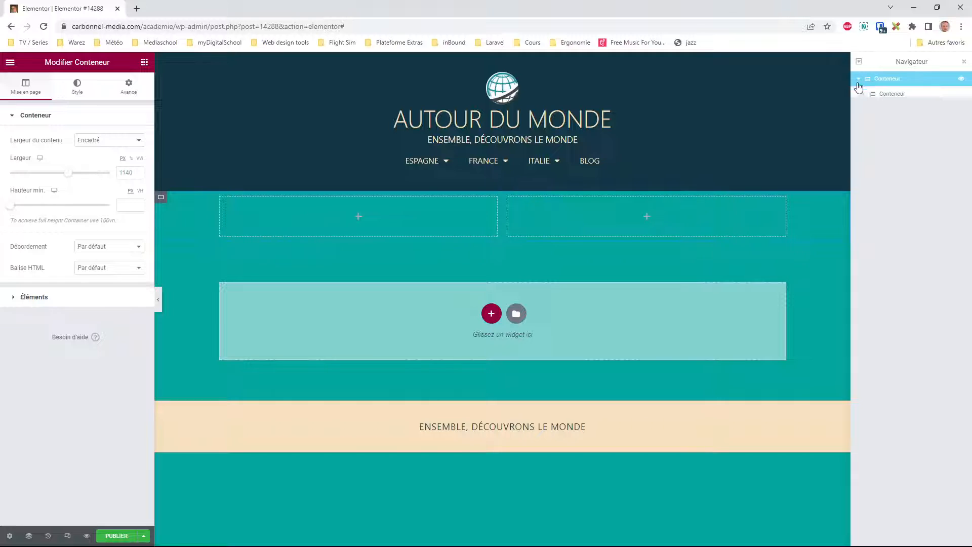
{"action": "left_click", "coordinate": [888, 94]}
{"action": "left_click", "coordinate": [889, 110]}
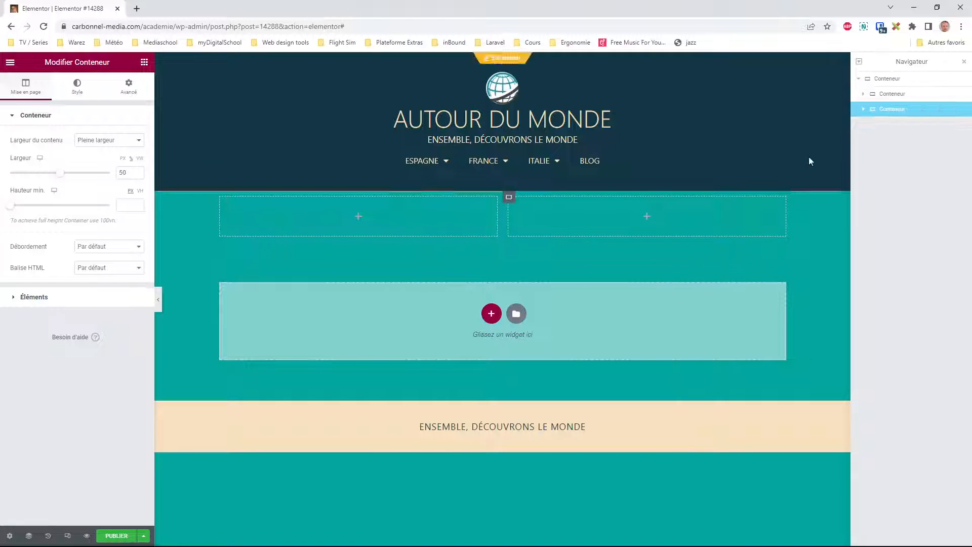
{"action": "right_click", "coordinate": [876, 109]}
{"action": "left_click", "coordinate": [899, 133]}
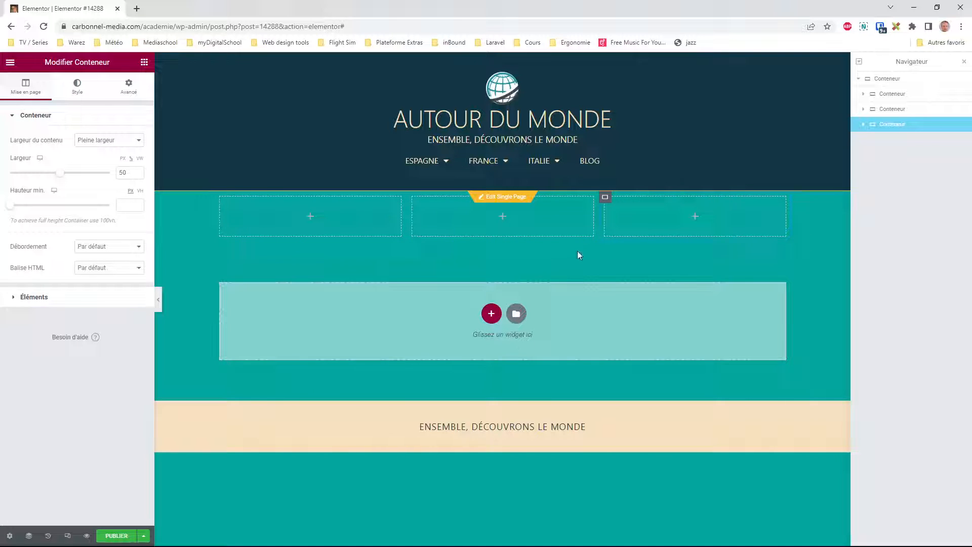
- Set the outer container's Wrap option to Wrap so its three inner containers can flow onto multiple lines
{"action": "left_click", "coordinate": [887, 80]}
{"action": "left_click", "coordinate": [18, 299]}
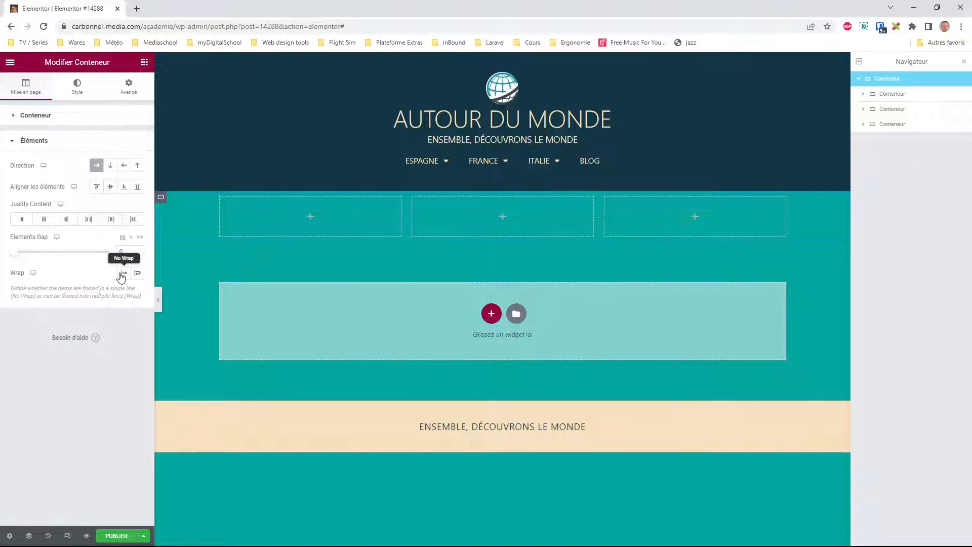
{"action": "left_click", "coordinate": [138, 275]}
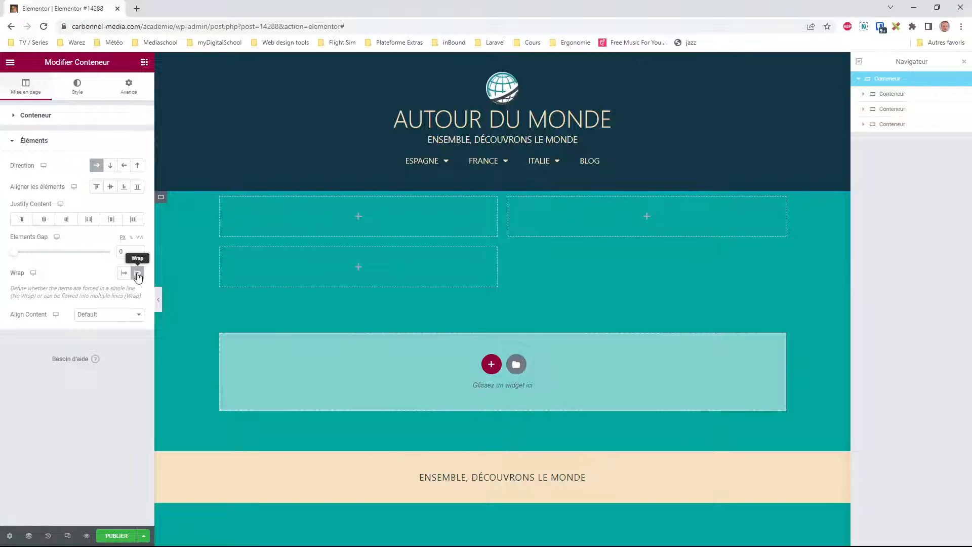
- Set the first inner container's width to 100% so it fills the whole first line
{"action": "left_click", "coordinate": [891, 94]}
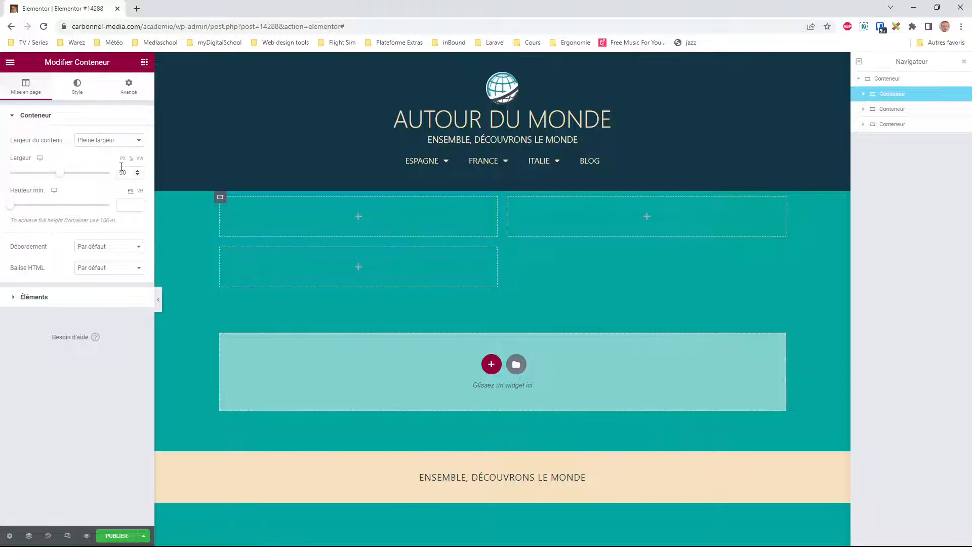
{"action": "left_click_drag", "start_coordinate": [60, 176], "coordinate": [90, 175]}
{"action": "left_click_drag", "start_coordinate": [97, 175], "coordinate": [109, 175]}
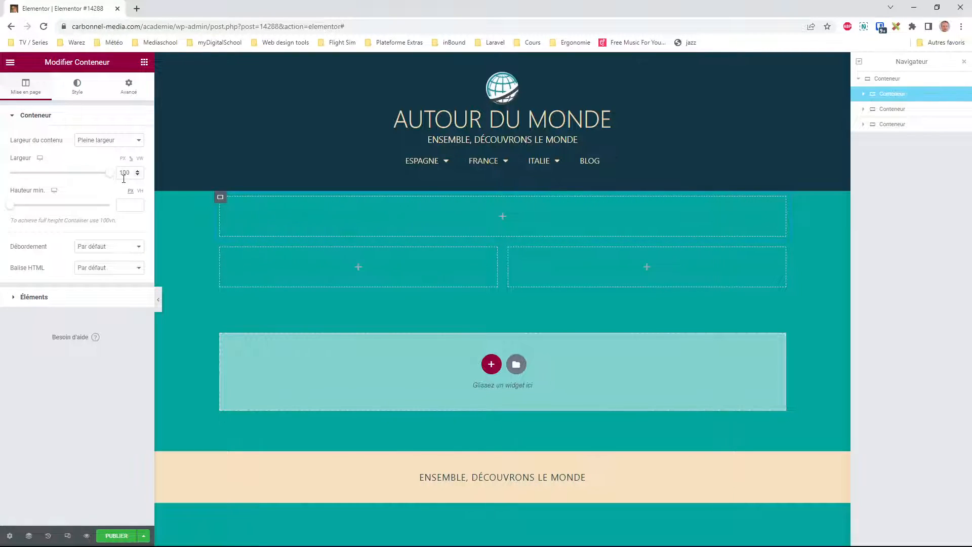
{"action": "double_click", "coordinate": [133, 172]}
- Set the second inner container's width to 30% and duplicate it
{"action": "left_click", "coordinate": [886, 109]}
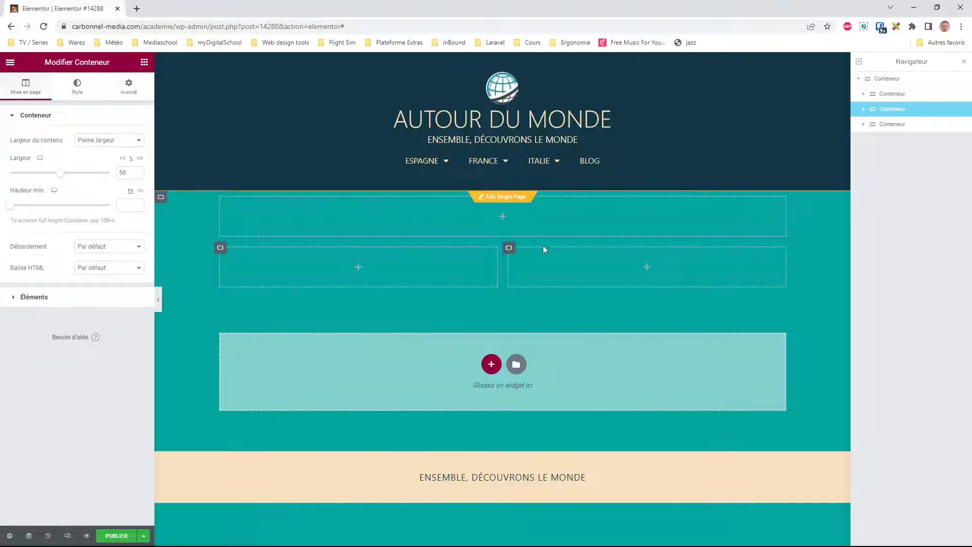
{"action": "double_click", "coordinate": [131, 170]}
{"action": "type", "text": "30"}
{"action": "right_click", "coordinate": [222, 250]}
{"action": "left_click", "coordinate": [238, 269]}
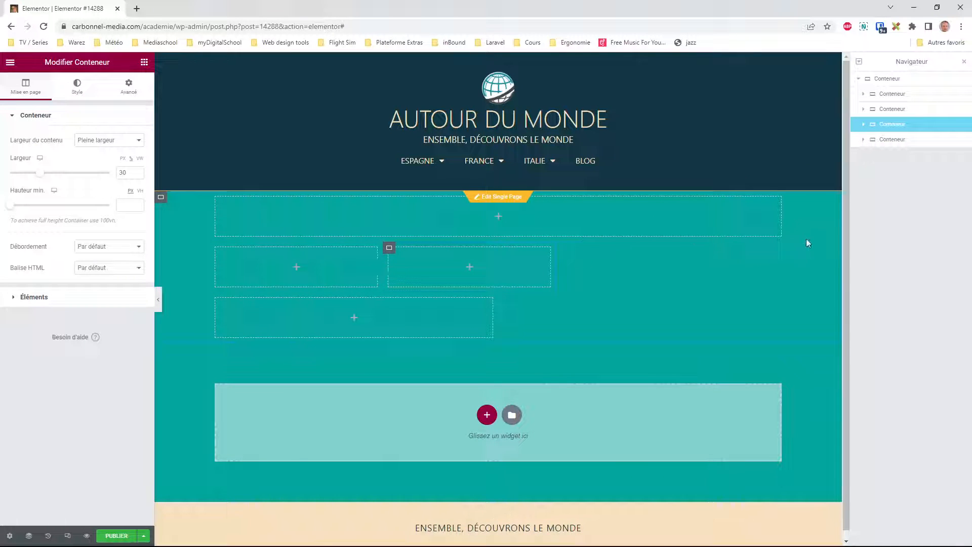
{"action": "left_click", "coordinate": [216, 249]}
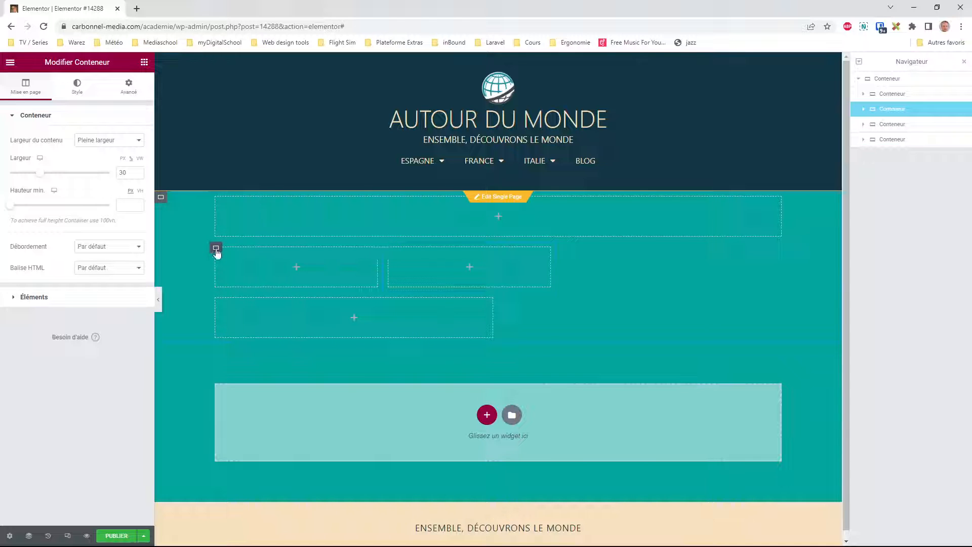
{"action": "left_click", "coordinate": [215, 300]}
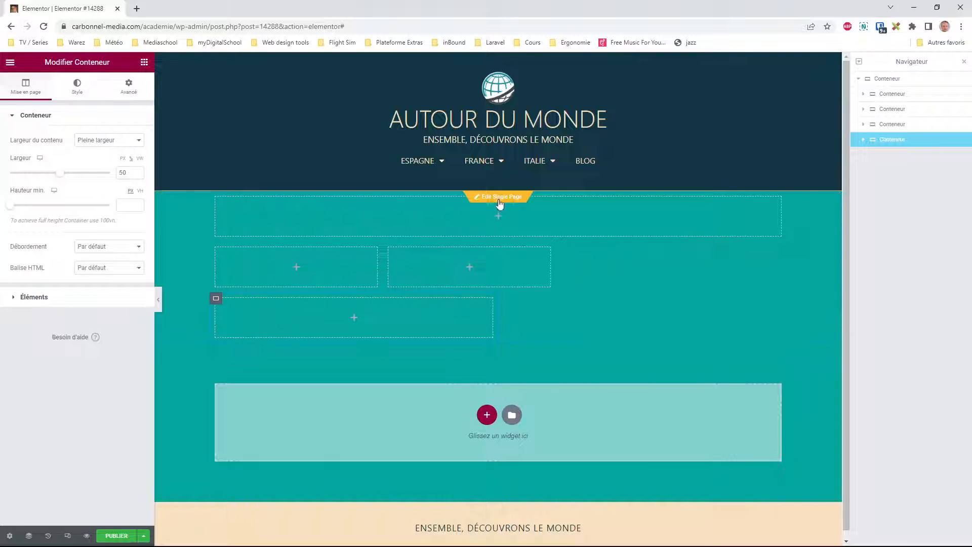
- Try the outer container's Justify Content options in turn: Center, Flex End, Space Between, Space Around and Space Evenly
{"action": "left_click", "coordinate": [889, 79]}
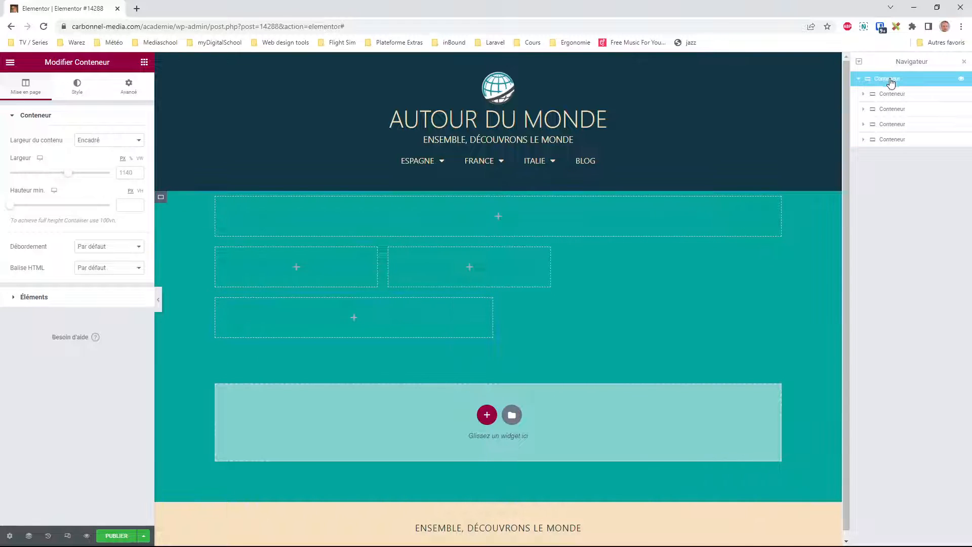
{"action": "left_click", "coordinate": [13, 301]}
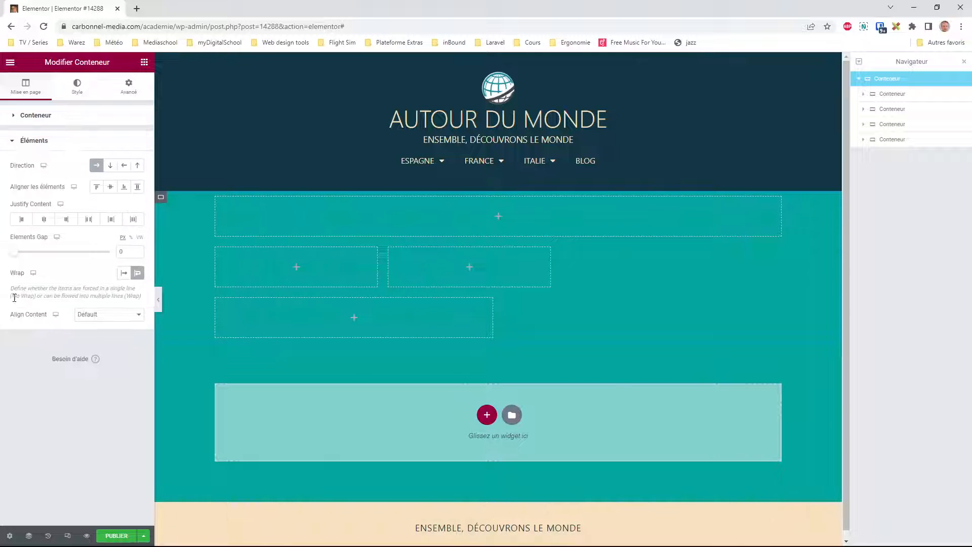
{"action": "left_click", "coordinate": [44, 222]}
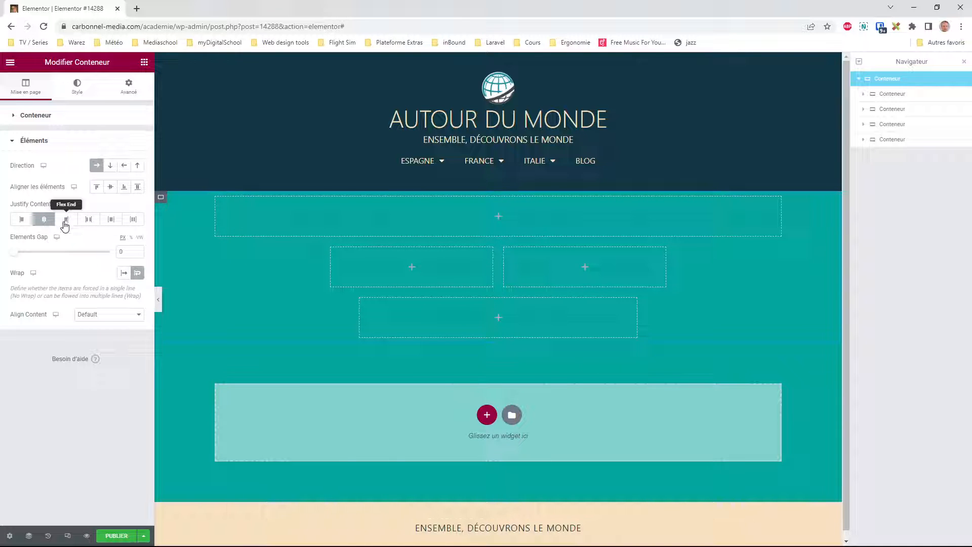
{"action": "left_click", "coordinate": [65, 223]}
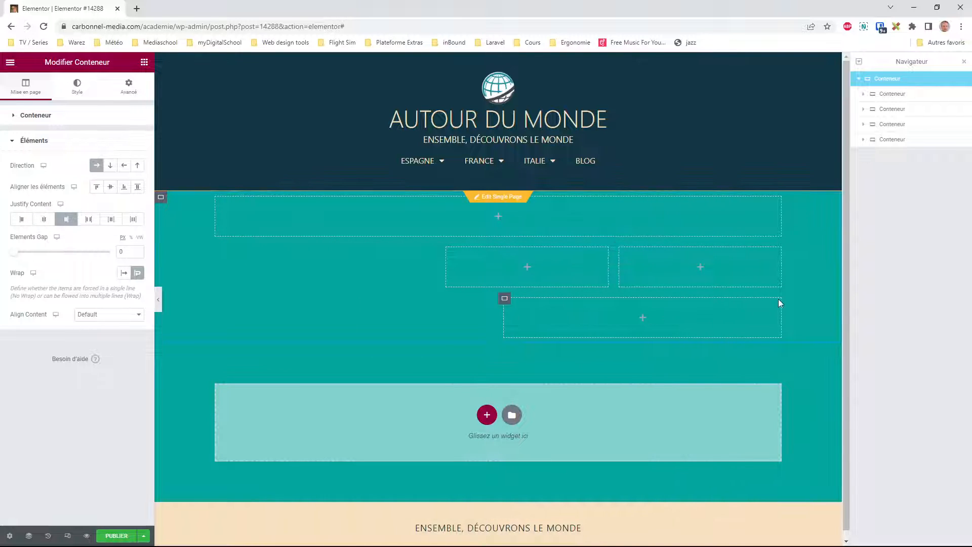
{"action": "left_click", "coordinate": [89, 220]}
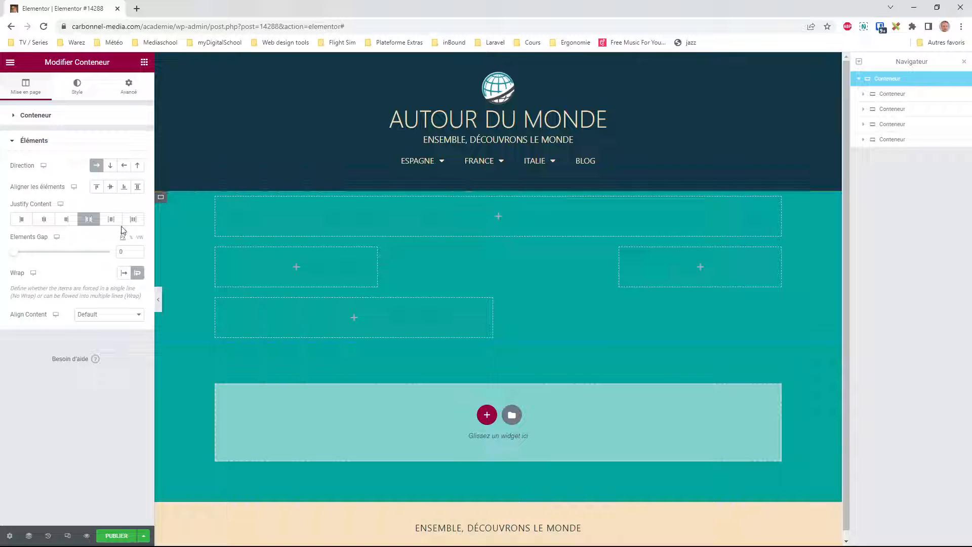
{"action": "left_click", "coordinate": [113, 223]}
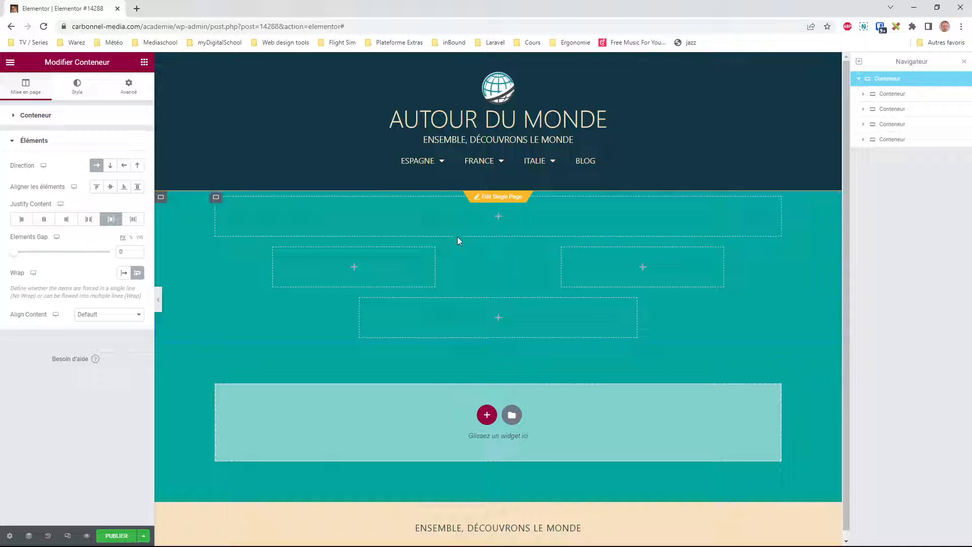
{"action": "left_click", "coordinate": [133, 221]}
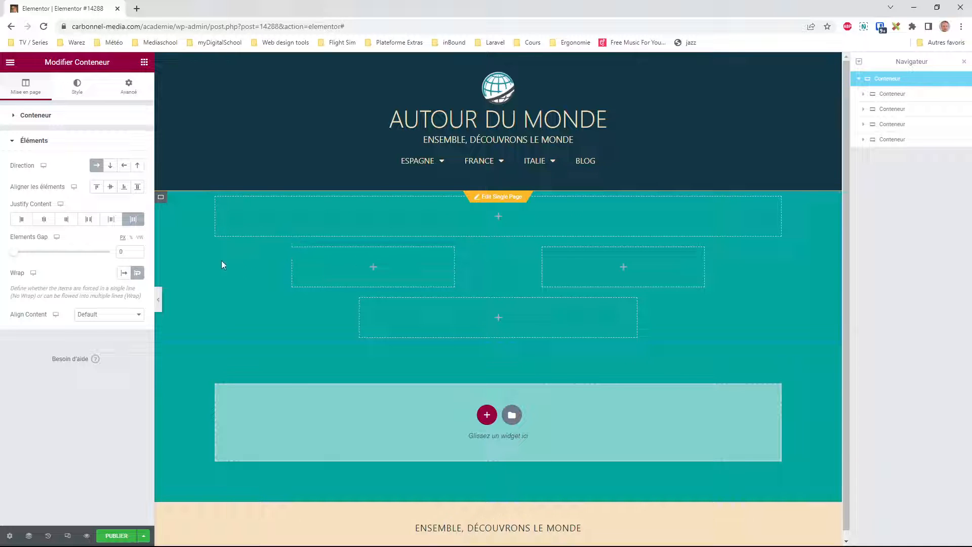
- Mark the gaps before, between and after the two 30% containers on the second line
{"action": "left_click", "coordinate": [896, 26]}
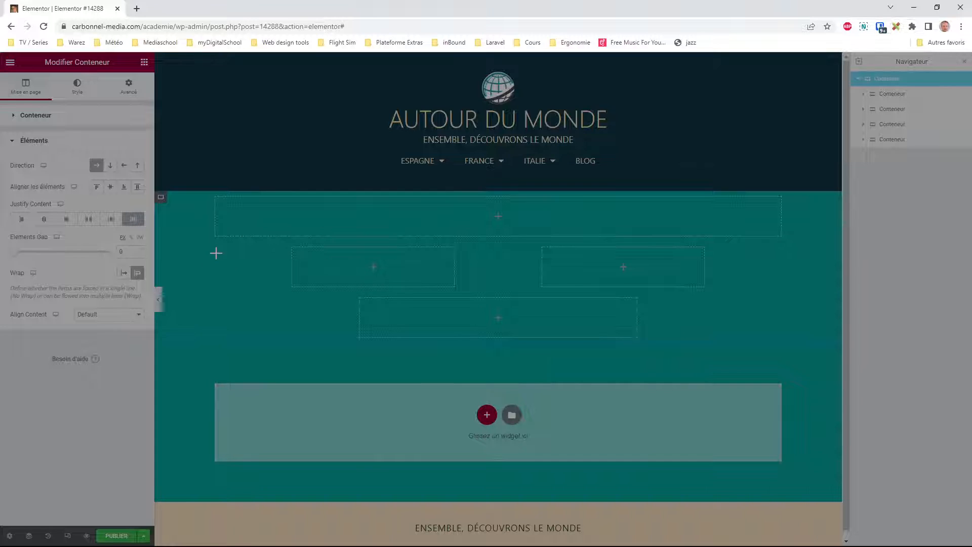
{"action": "left_click_drag", "start_coordinate": [218, 251], "coordinate": [288, 272]}
{"action": "left_click_drag", "start_coordinate": [456, 248], "coordinate": [545, 279]}
{"action": "left_click_drag", "start_coordinate": [710, 251], "coordinate": [784, 295]}
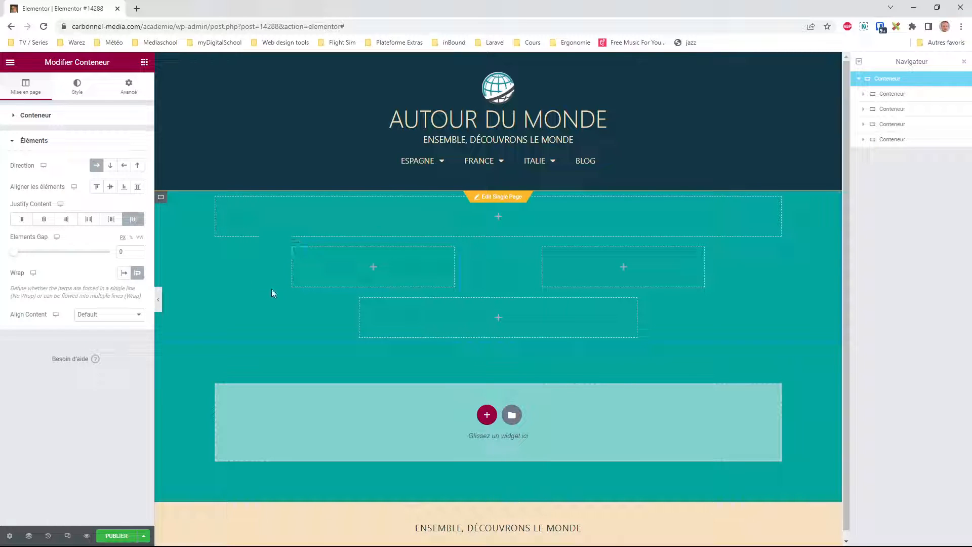
- Delete the outer container together with its four inner containers
{"action": "right_click", "coordinate": [885, 79]}
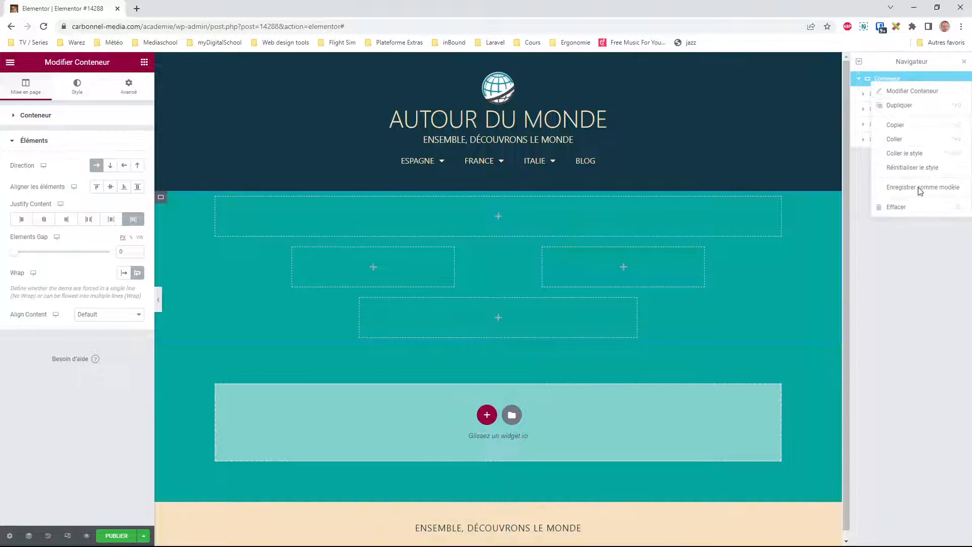
{"action": "left_click", "coordinate": [909, 215]}
{"action": "left_click", "coordinate": [492, 275]}
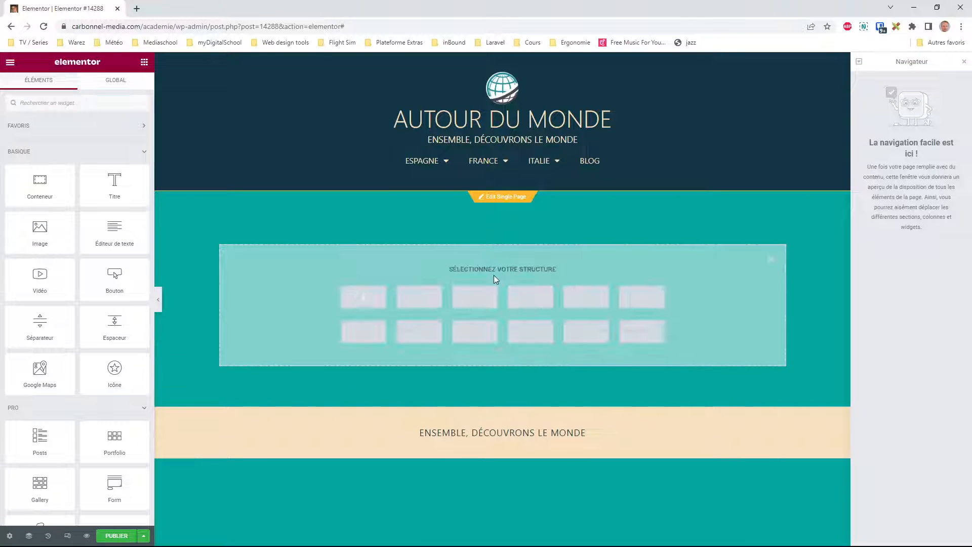
{"action": "left_click", "coordinate": [422, 296]}
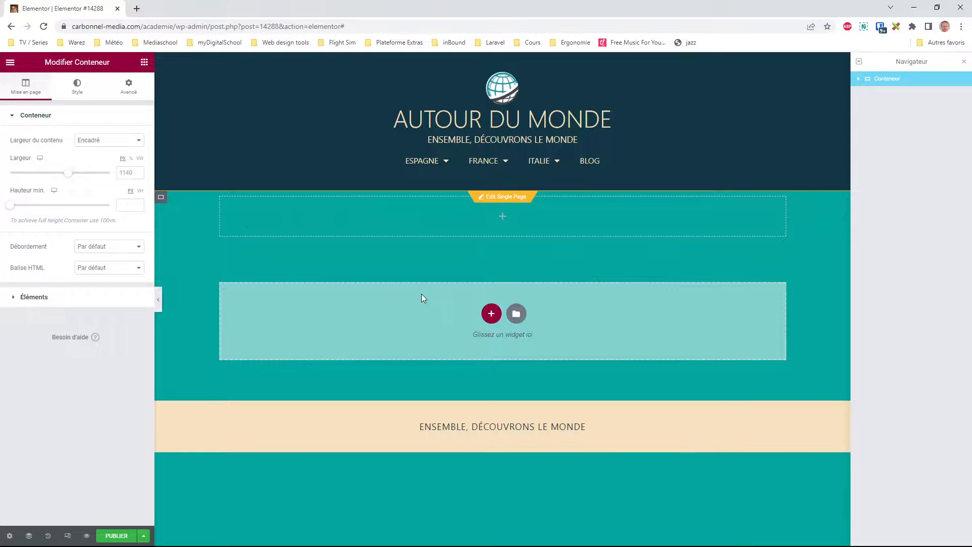
{"action": "right_click", "coordinate": [171, 200]}
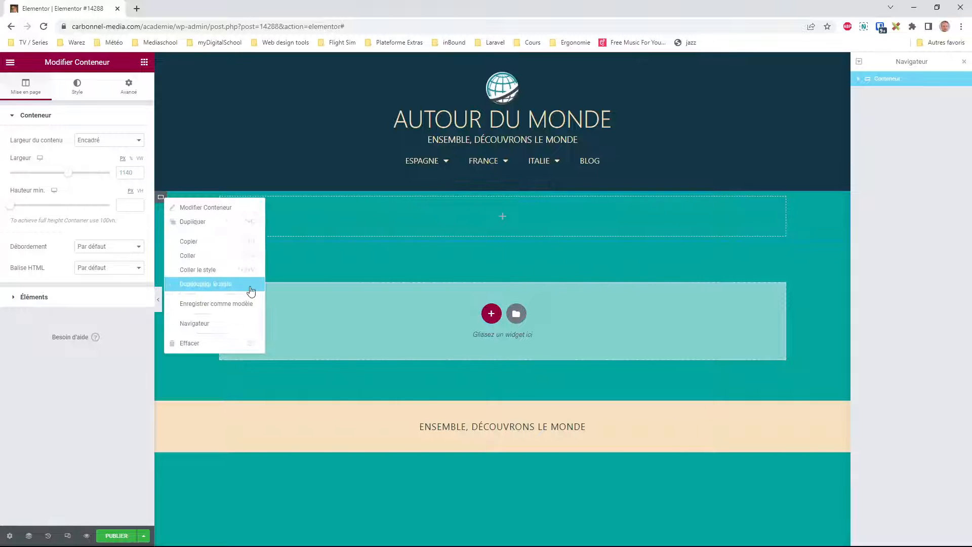
{"action": "left_click", "coordinate": [241, 343]}
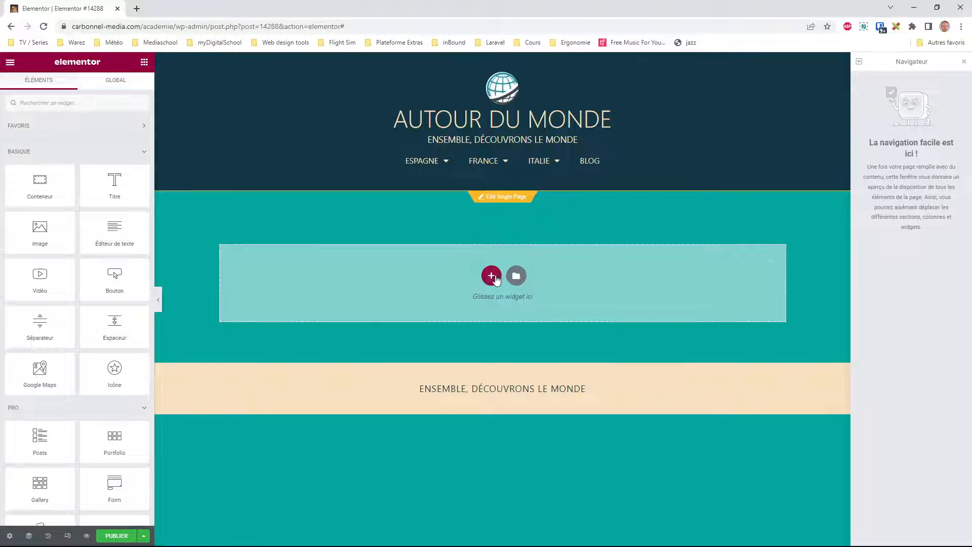
- Add a new two-column container and duplicate its first inner container
{"action": "left_click", "coordinate": [491, 276]}
{"action": "left_click", "coordinate": [476, 301]}
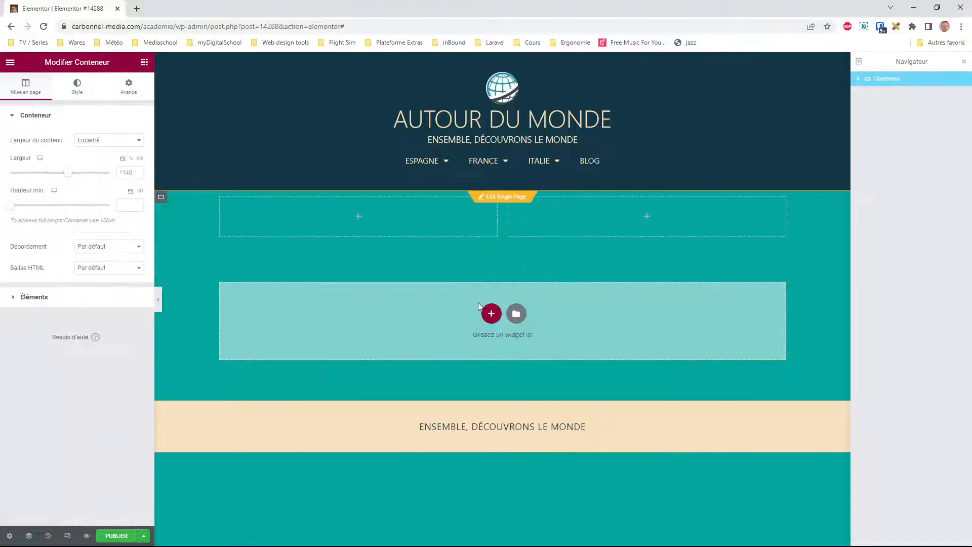
{"action": "right_click", "coordinate": [221, 200]}
{"action": "left_click", "coordinate": [241, 218]}
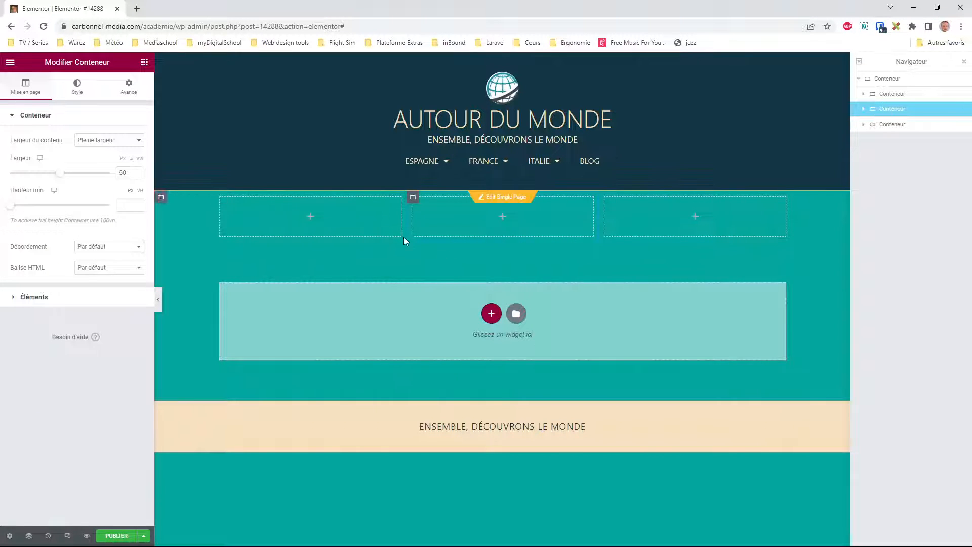
- Set the outer container's elements to Wrap and give the first inner container a width of 100%
{"action": "left_click", "coordinate": [892, 82]}
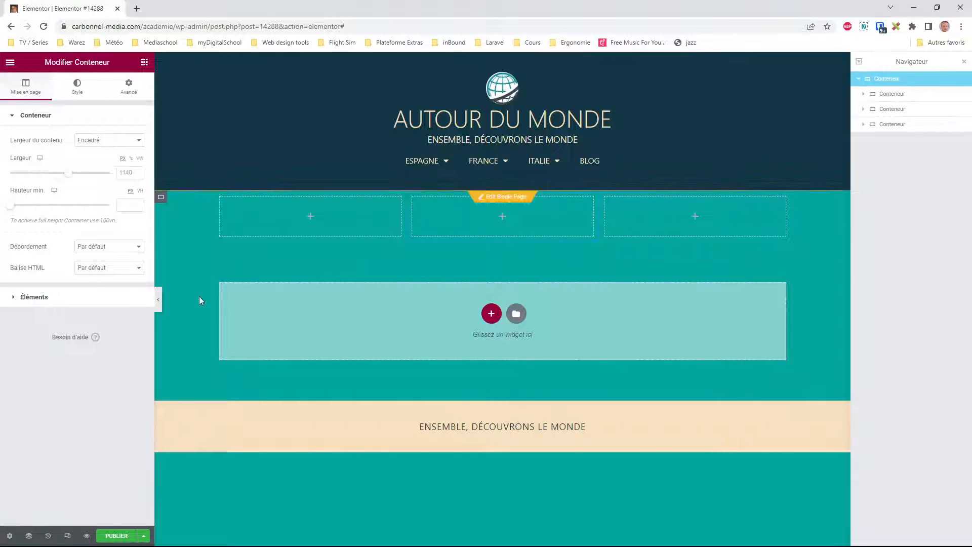
{"action": "left_click", "coordinate": [31, 299]}
{"action": "left_click", "coordinate": [137, 274]}
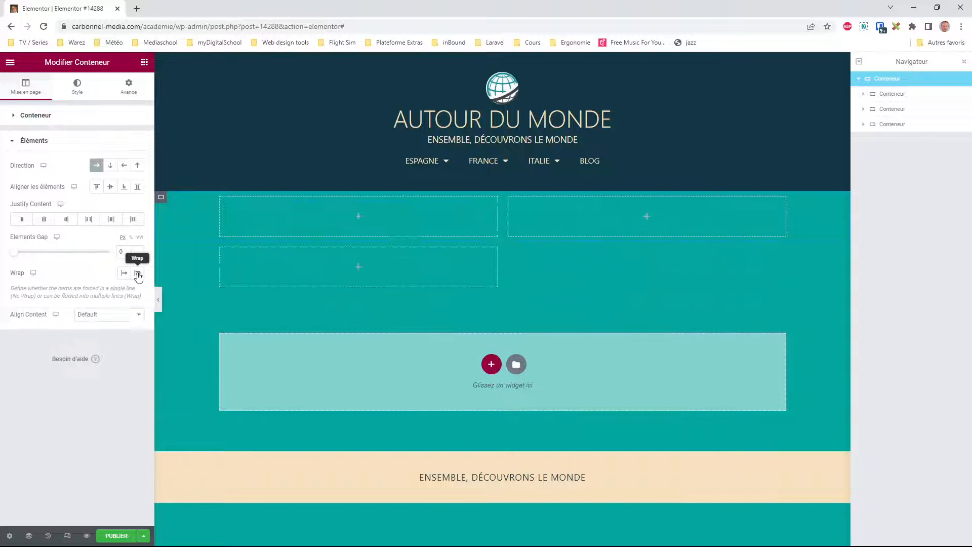
{"action": "left_click", "coordinate": [875, 95]}
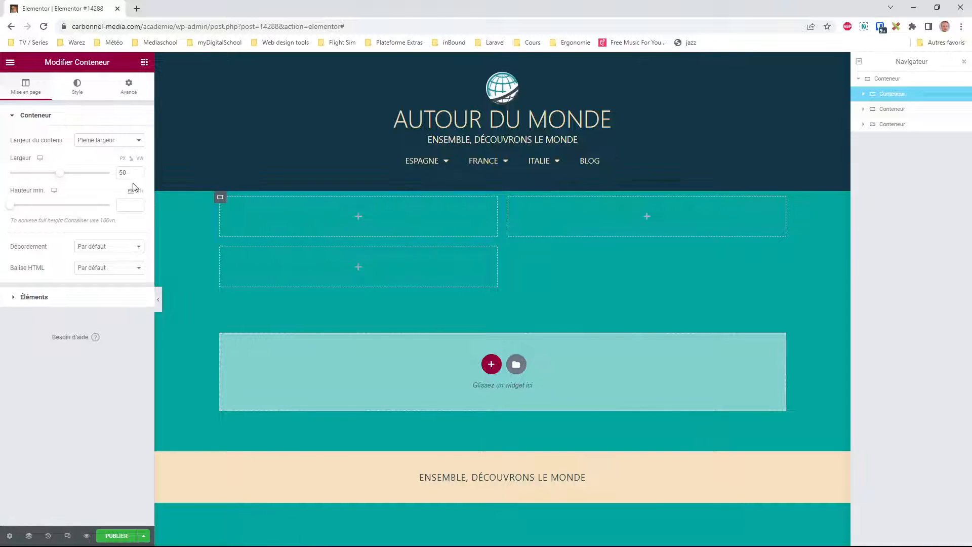
{"action": "type", "text": "100"}
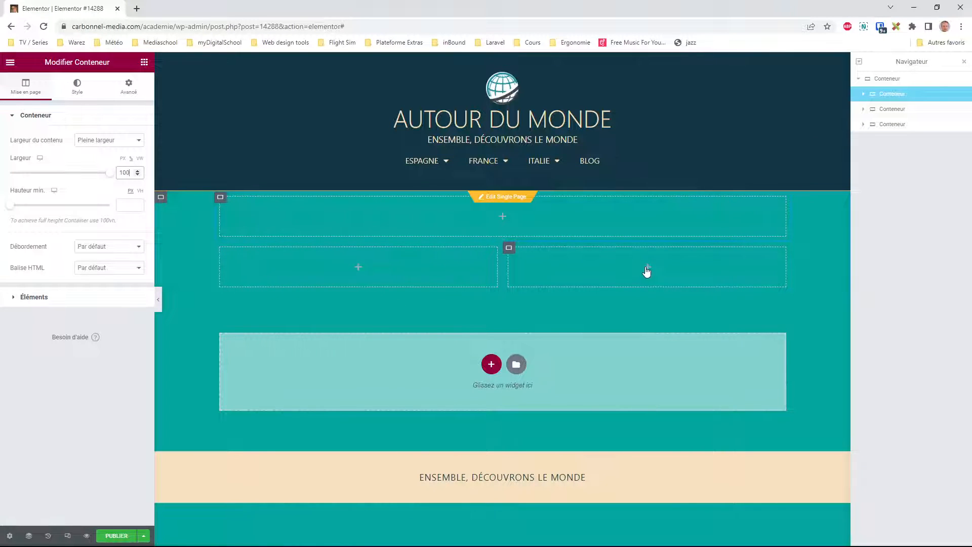
- Add an Image widget with the lamp-lit bridge photo to the full-width inner container
{"action": "left_click", "coordinate": [146, 62]}
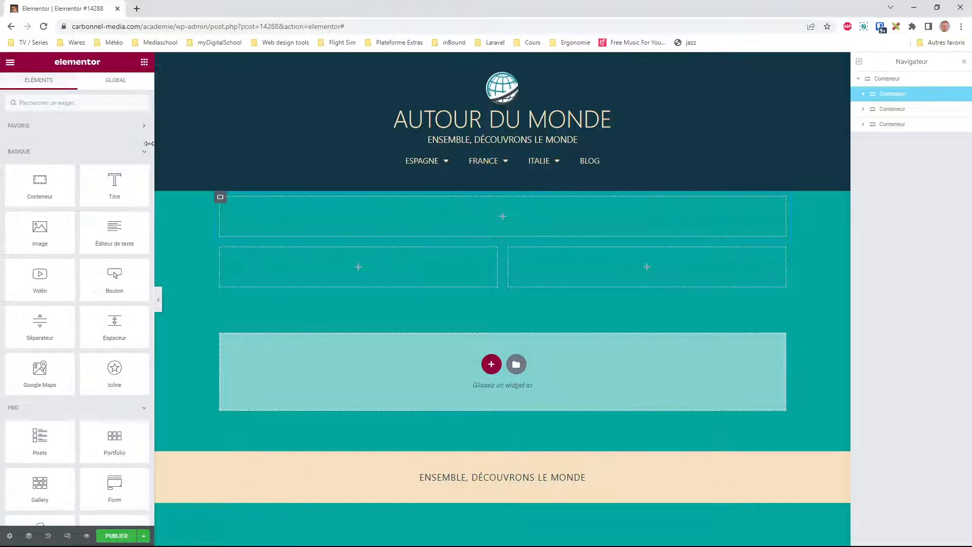
{"action": "left_click_drag", "start_coordinate": [39, 230], "coordinate": [430, 215]}
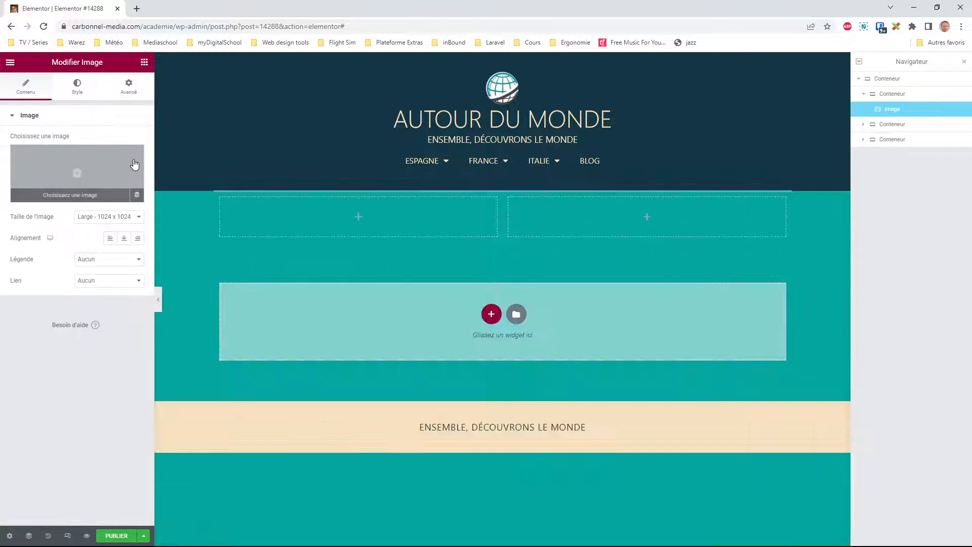
{"action": "left_click", "coordinate": [124, 169]}
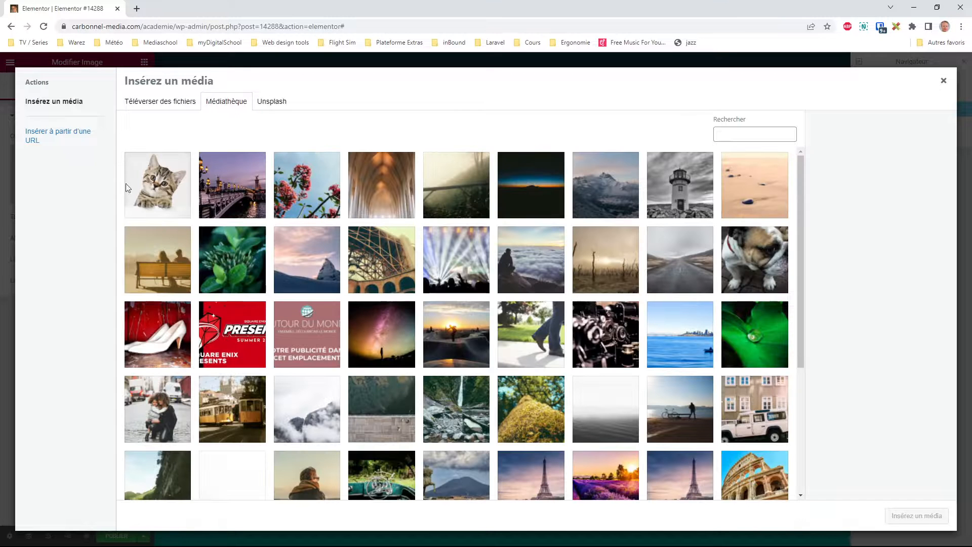
{"action": "left_click", "coordinate": [152, 185]}
{"action": "left_click", "coordinate": [232, 185]}
{"action": "left_click", "coordinate": [916, 515]}
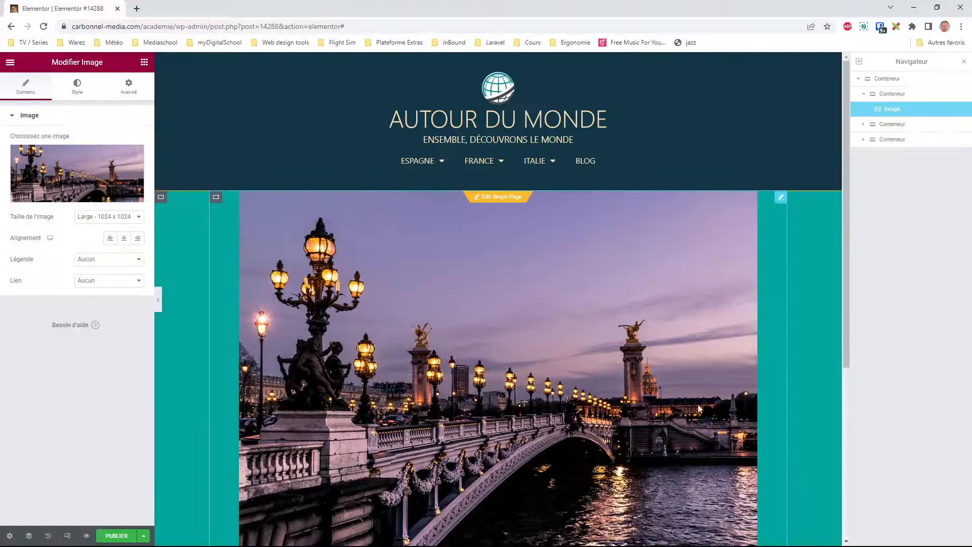
{"action": "scroll", "coordinate": [512, 294], "scroll_direction": "down", "scroll_amount": 3}
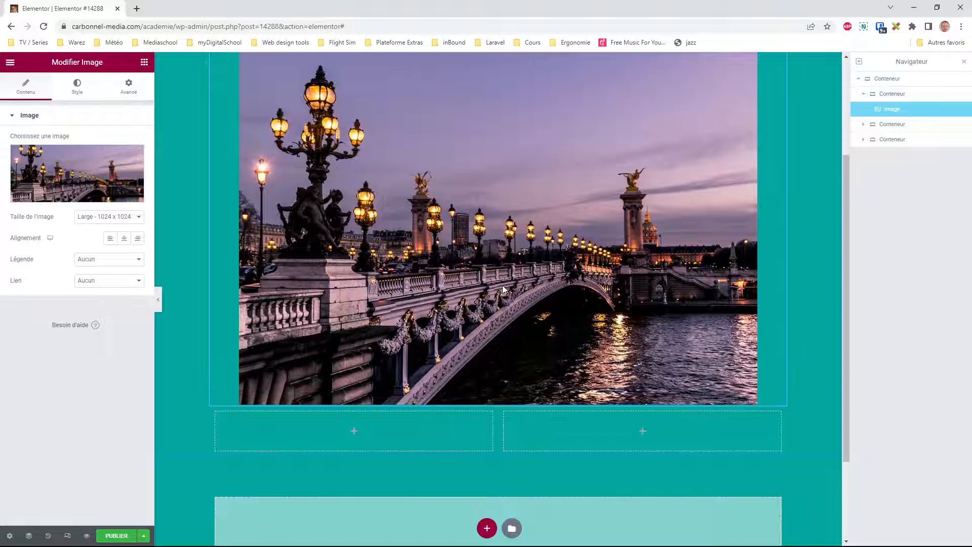
- Reduce the bridge image's maximum width to 49% and delete the image widget
{"action": "left_click", "coordinate": [77, 86]}
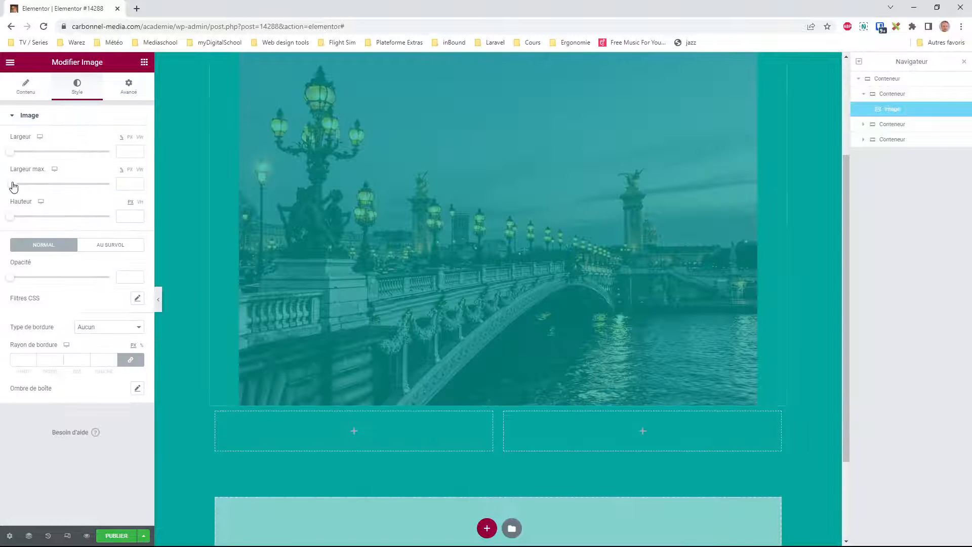
{"action": "left_click_drag", "start_coordinate": [11, 186], "coordinate": [59, 189]}
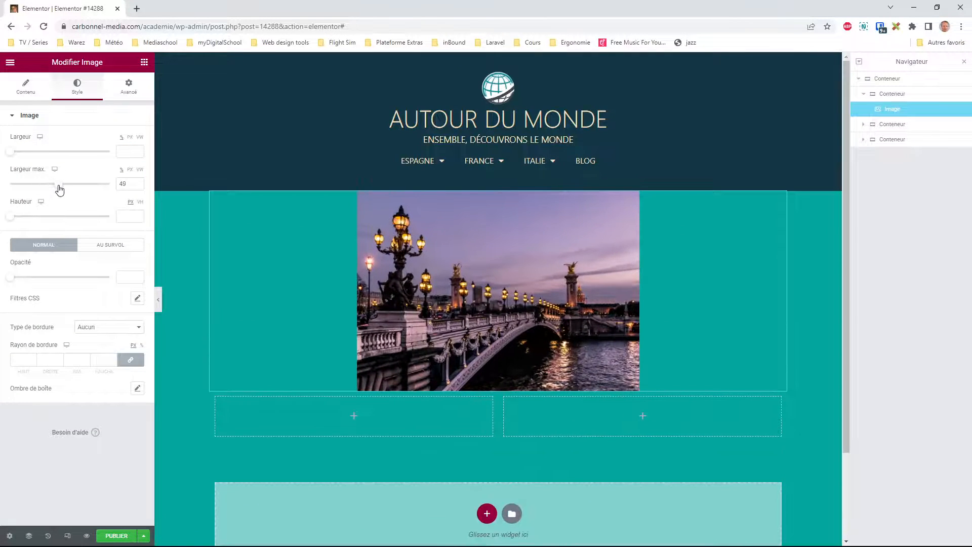
{"action": "right_click", "coordinate": [558, 284]}
{"action": "left_click", "coordinate": [582, 429]}
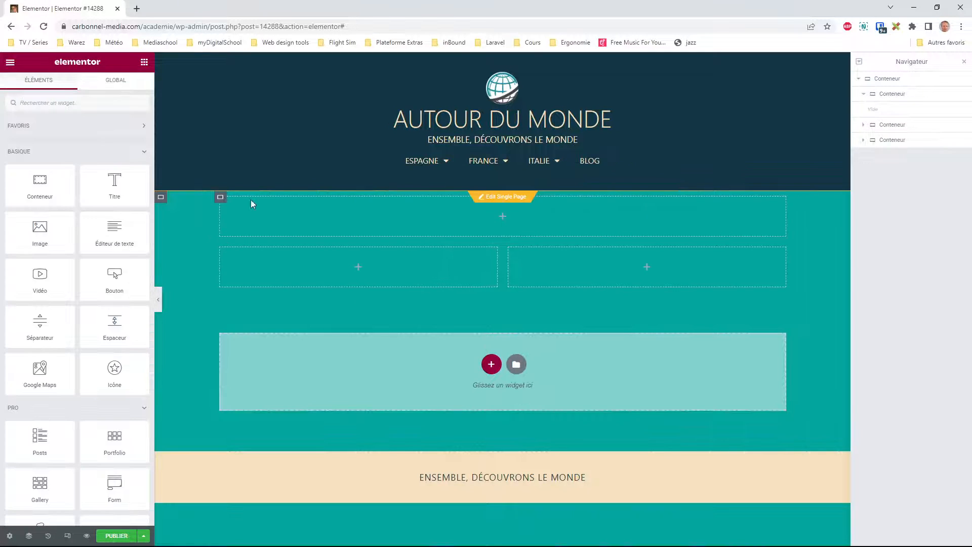
- Give the full-width inner container a classic background with the lamp-lit bridge photo as its image
{"action": "left_click", "coordinate": [220, 198]}
{"action": "left_click", "coordinate": [77, 86]}
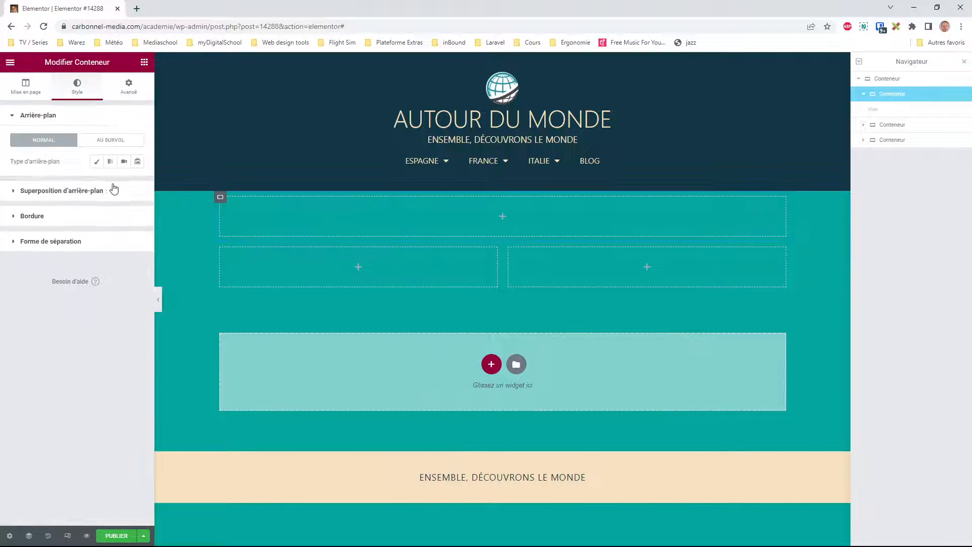
{"action": "left_click", "coordinate": [95, 162]}
{"action": "left_click", "coordinate": [137, 182]}
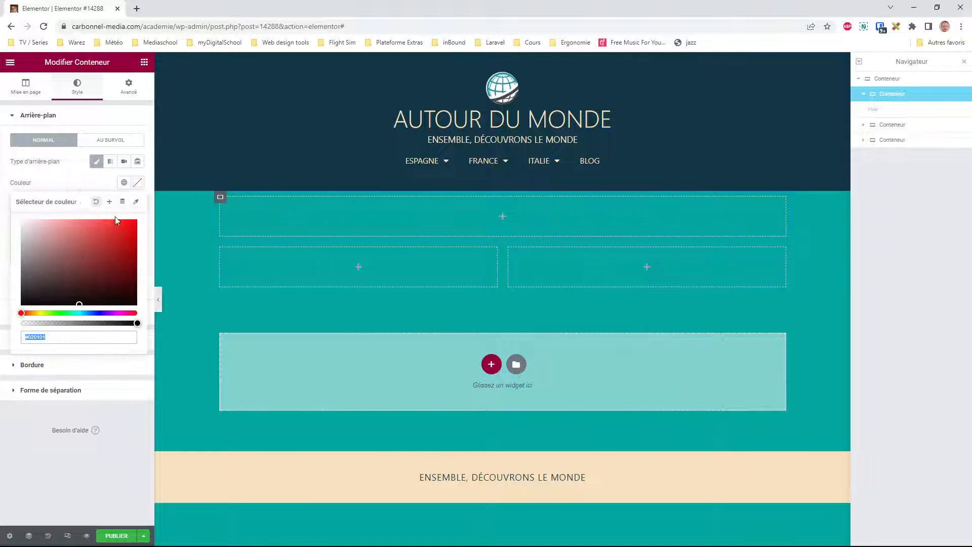
{"action": "left_click", "coordinate": [91, 232]}
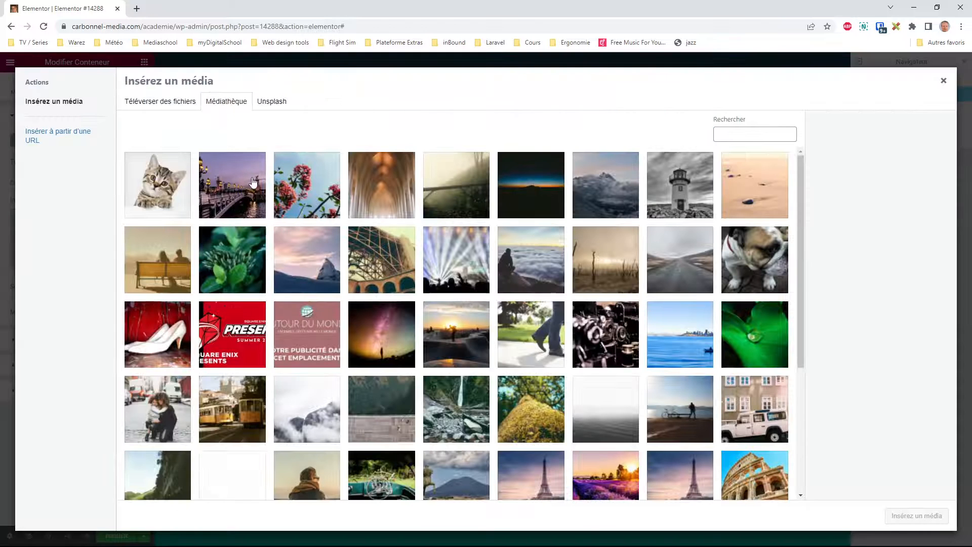
{"action": "left_click", "coordinate": [247, 177]}
{"action": "left_click", "coordinate": [916, 515]}
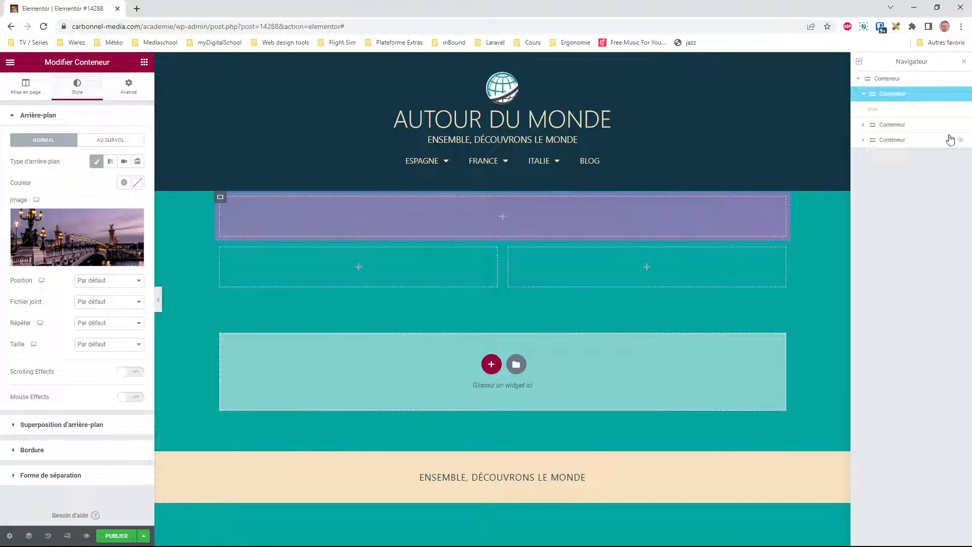
- Set the minimum height to 649 px for the outer container and 372 px for its first inner container
{"action": "left_click", "coordinate": [887, 81]}
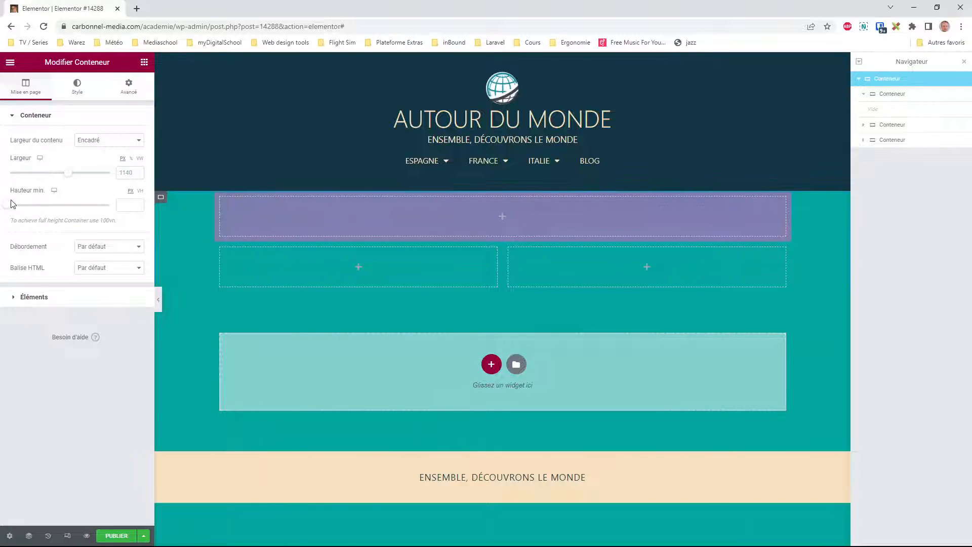
{"action": "left_click_drag", "start_coordinate": [13, 208], "coordinate": [58, 208]}
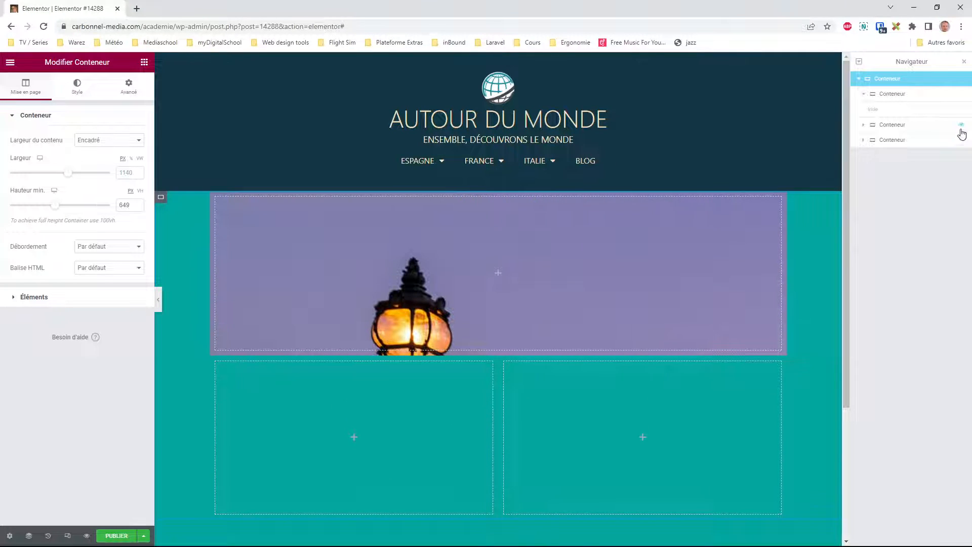
{"action": "left_click", "coordinate": [898, 96]}
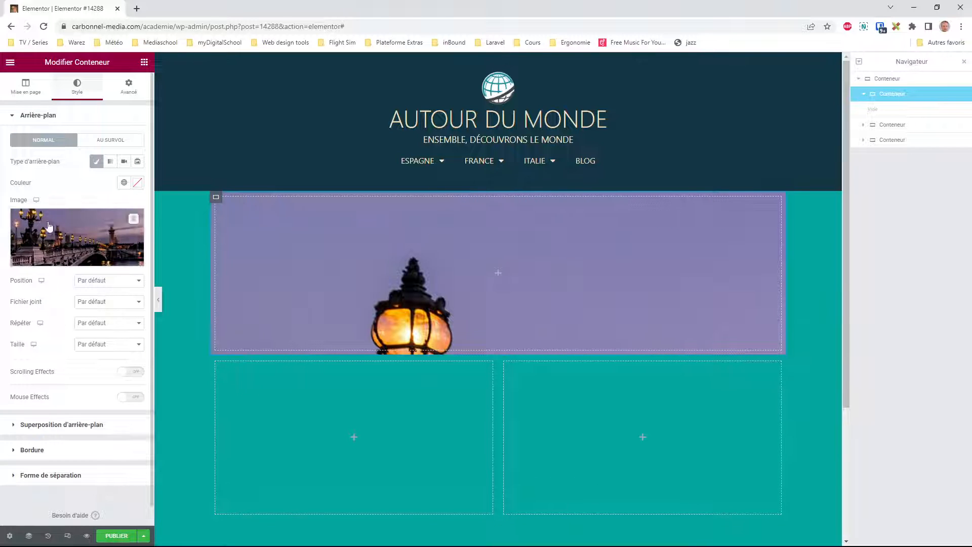
{"action": "left_click", "coordinate": [25, 85]}
{"action": "left_click_drag", "start_coordinate": [11, 208], "coordinate": [35, 206]}
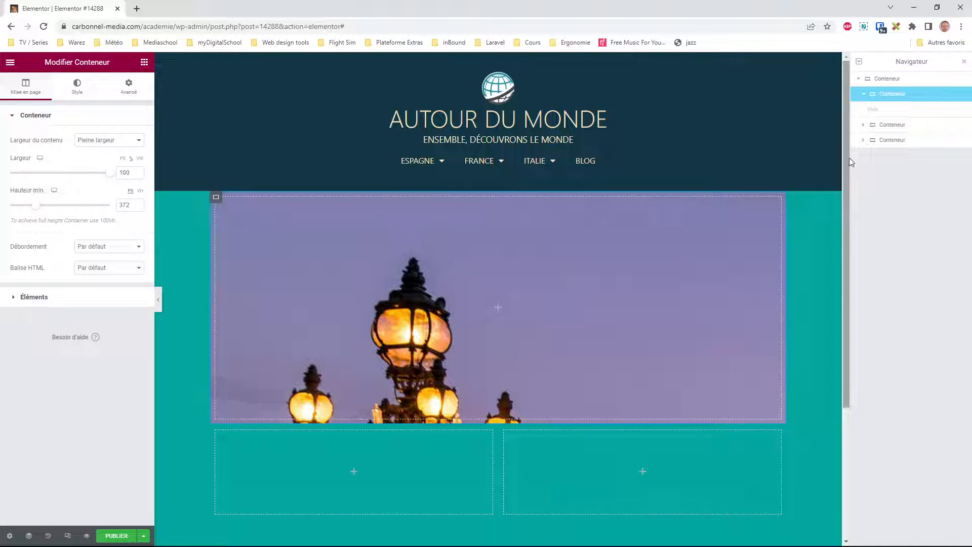
- Set the bridge background's position to Centre centré and its size to Couvrir, and preview the page without the editing panels
{"action": "left_click", "coordinate": [878, 79]}
{"action": "left_click", "coordinate": [77, 86]}
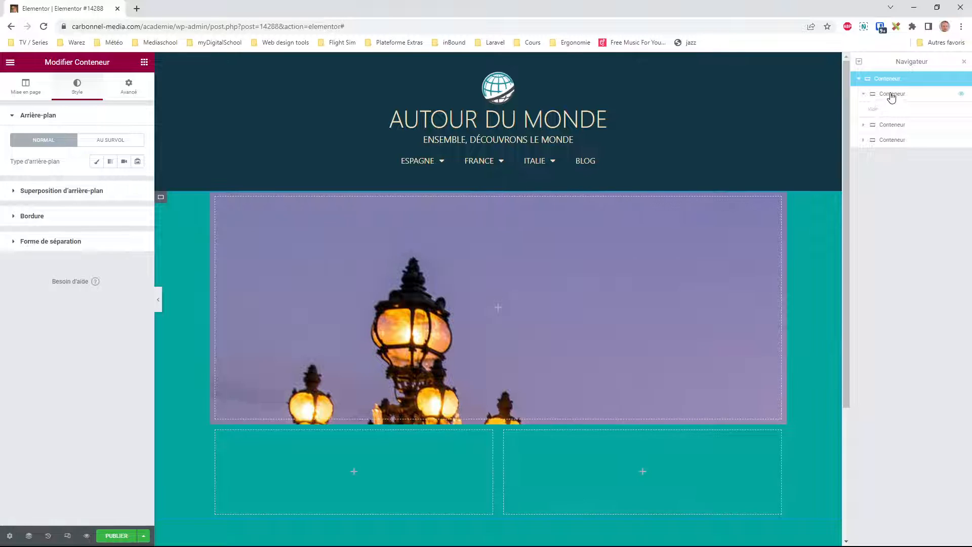
{"action": "left_click", "coordinate": [28, 86]}
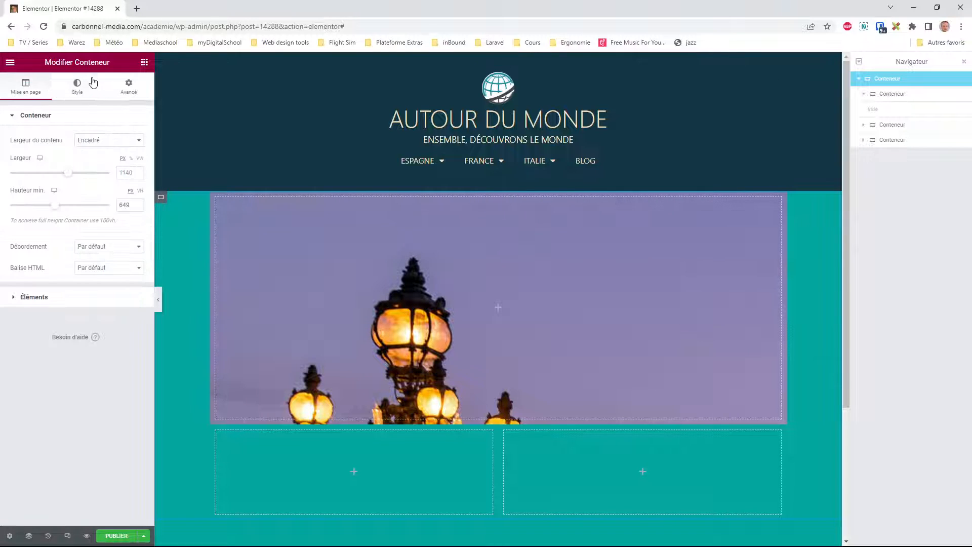
{"action": "left_click", "coordinate": [71, 87]}
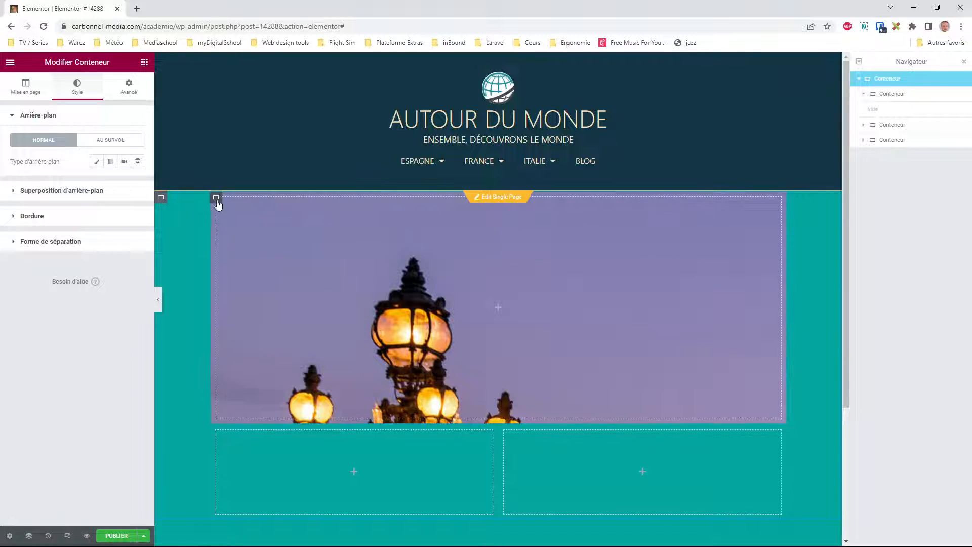
{"action": "left_click", "coordinate": [215, 197]}
{"action": "left_click", "coordinate": [77, 86]}
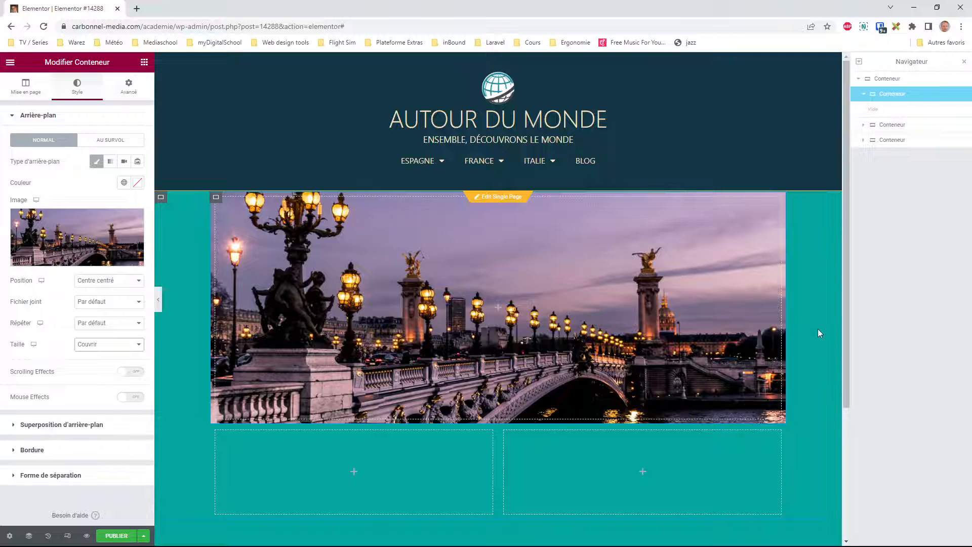
{"action": "left_click", "coordinate": [158, 301]}
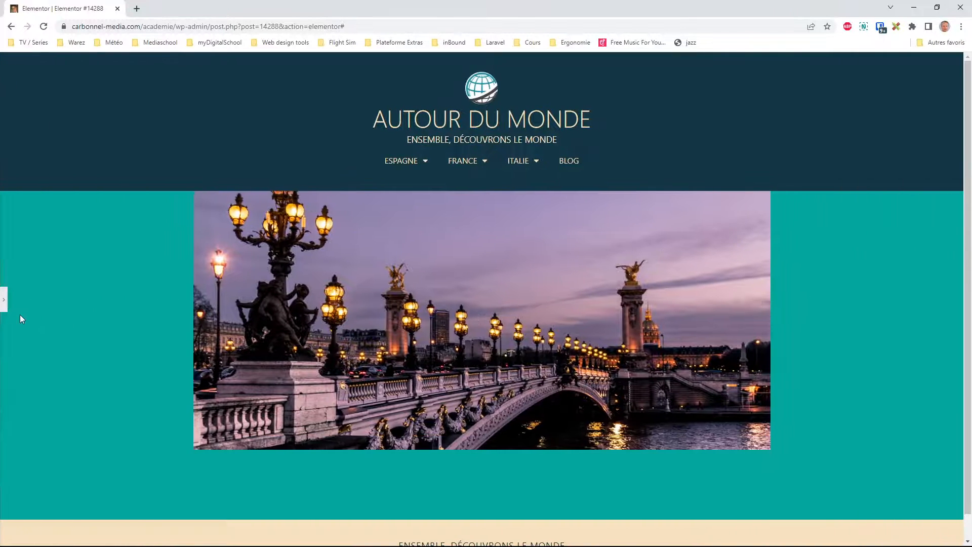
{"action": "left_click", "coordinate": [4, 300]}
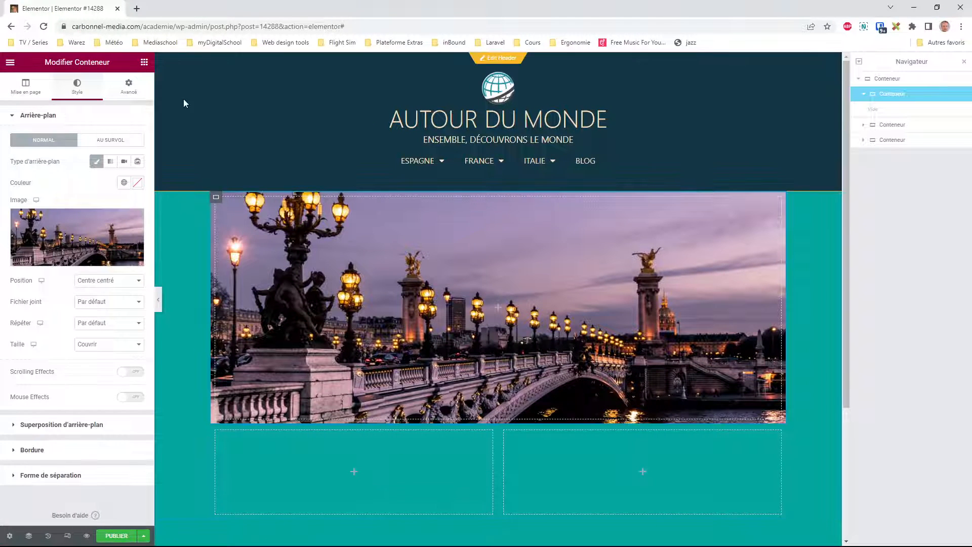
- Add a Titre widget to each of the two half-width containers below the bridge photo
{"action": "left_click", "coordinate": [143, 61]}
{"action": "left_click_drag", "start_coordinate": [113, 174], "coordinate": [349, 478]}
{"action": "left_click", "coordinate": [144, 62]}
{"action": "left_click_drag", "start_coordinate": [113, 177], "coordinate": [653, 471]}
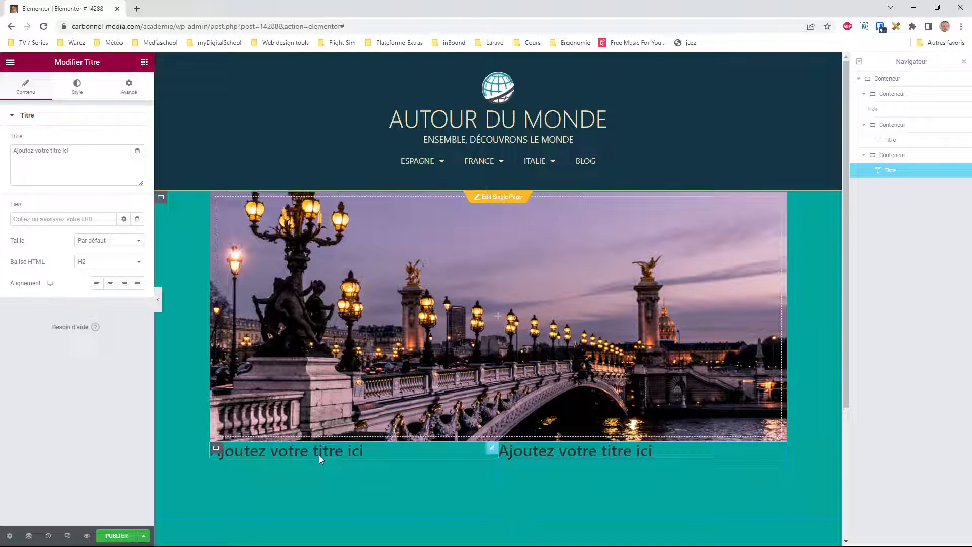
- Try centre alignment on the text of the first title and set it back to left alignment
{"action": "left_click", "coordinate": [215, 448]}
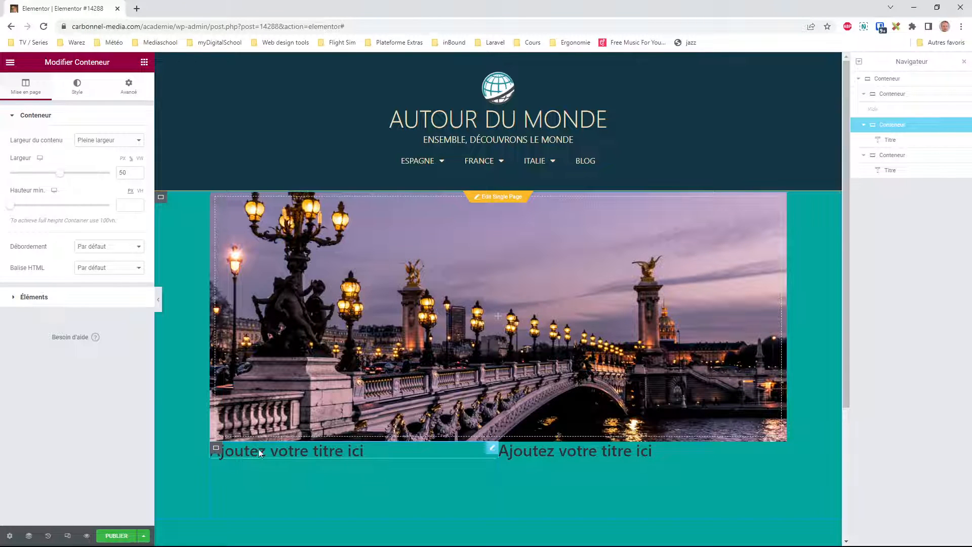
{"action": "scroll", "coordinate": [229, 307], "scroll_direction": "down", "scroll_amount": 3}
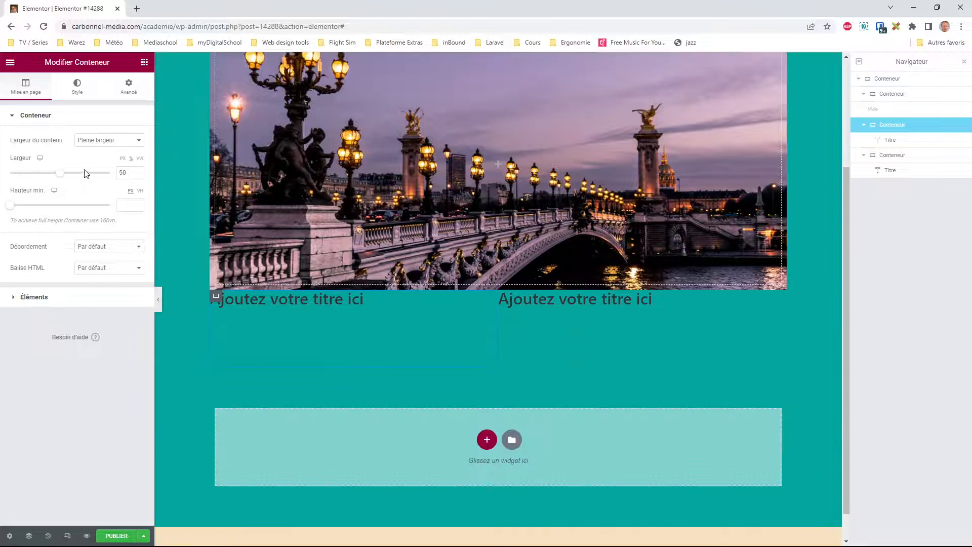
{"action": "left_click", "coordinate": [328, 301]}
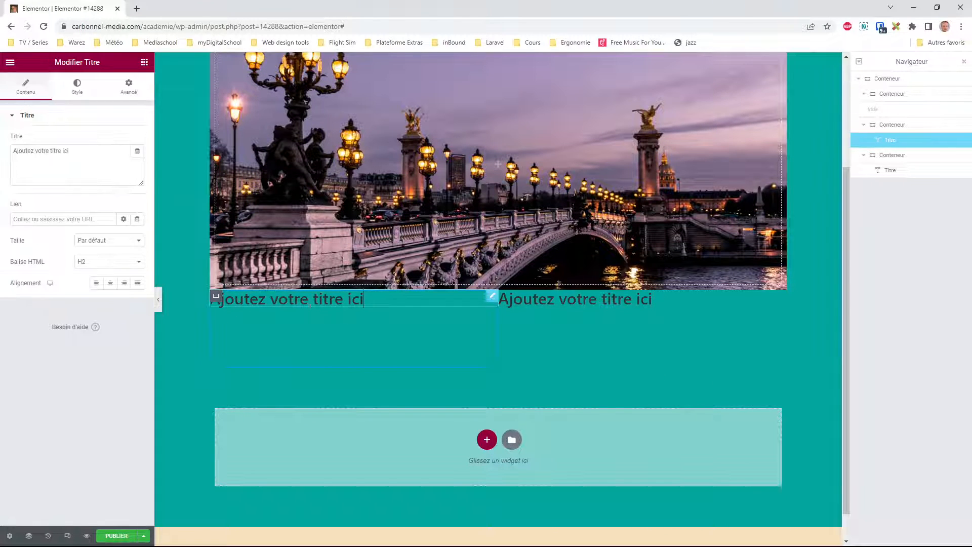
{"action": "left_click", "coordinate": [110, 282]}
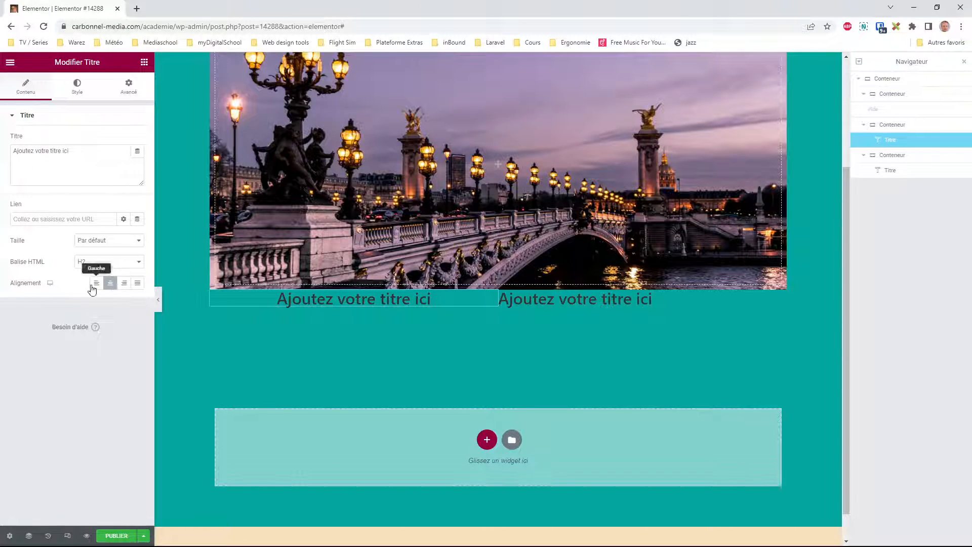
{"action": "left_click", "coordinate": [96, 283]}
- Set both element alignment and Justify Content to Center for the container holding the first title
{"action": "left_click", "coordinate": [216, 297]}
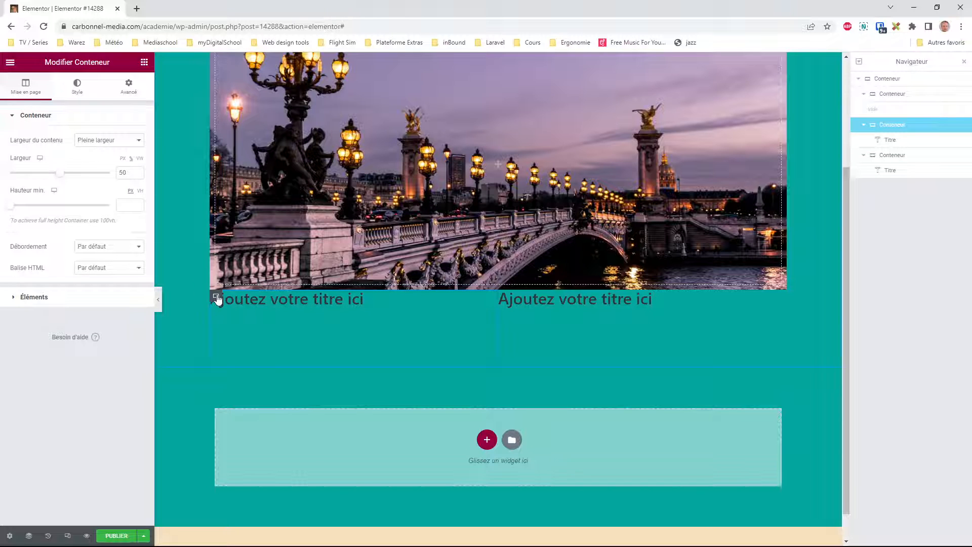
{"action": "left_click", "coordinate": [20, 298]}
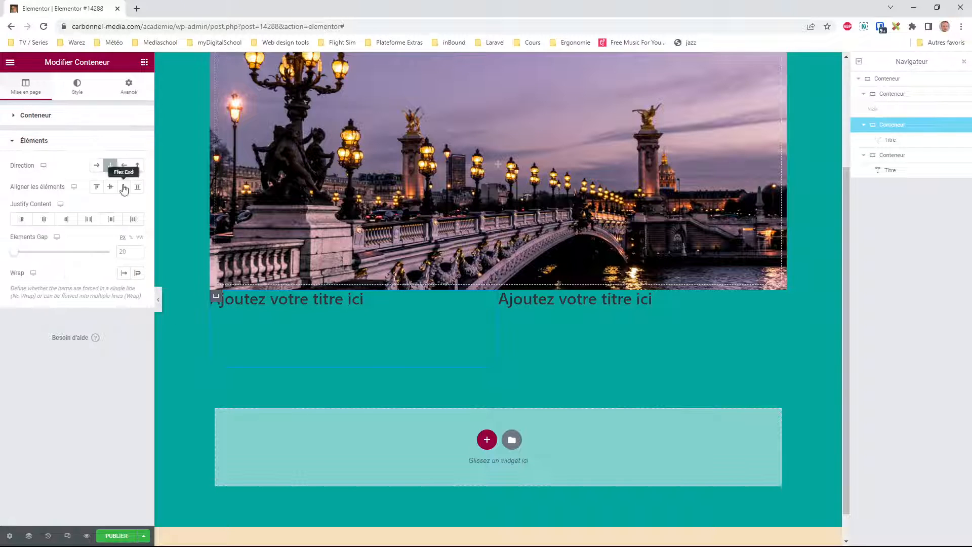
{"action": "left_click", "coordinate": [111, 188]}
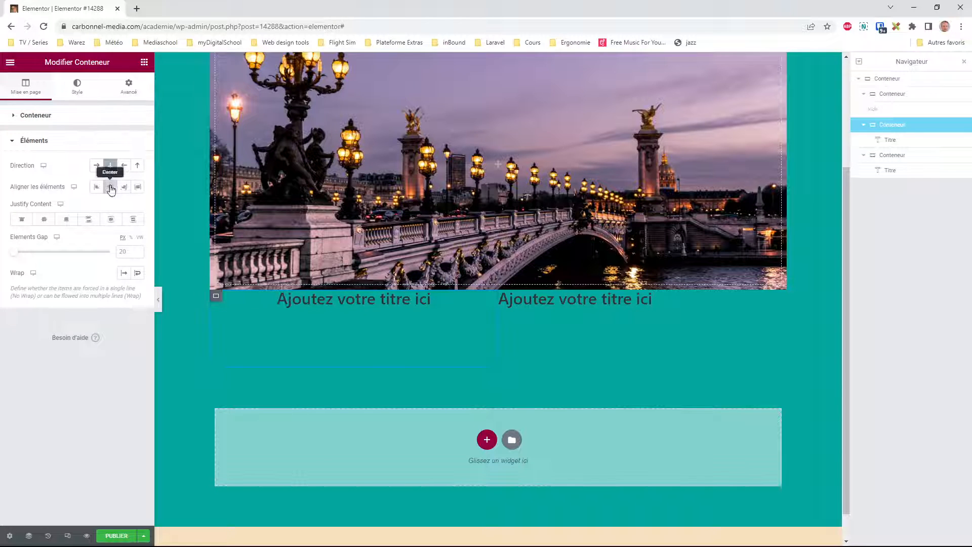
{"action": "left_click", "coordinate": [44, 219]}
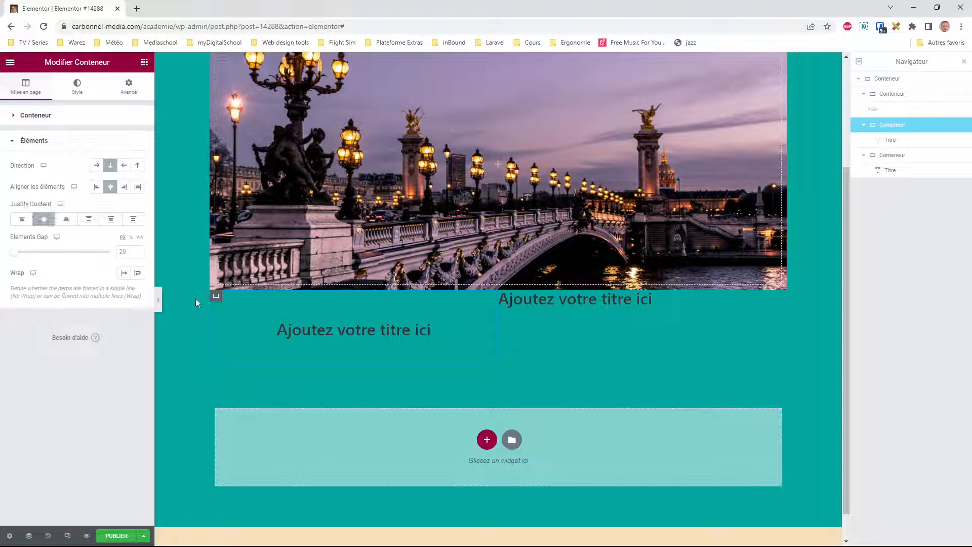
- Copy the first title's container and paste its style onto the second title's container
{"action": "right_click", "coordinate": [217, 303]}
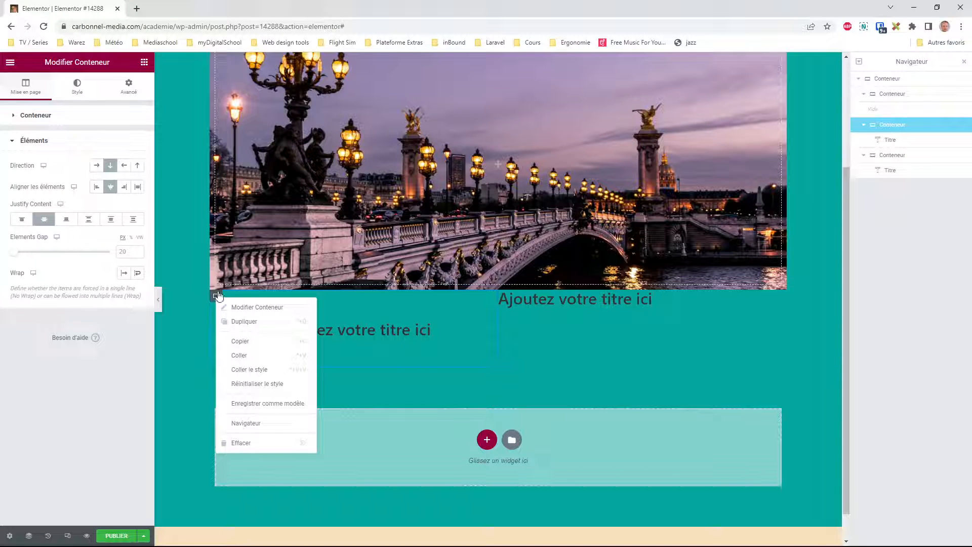
{"action": "left_click", "coordinate": [249, 341]}
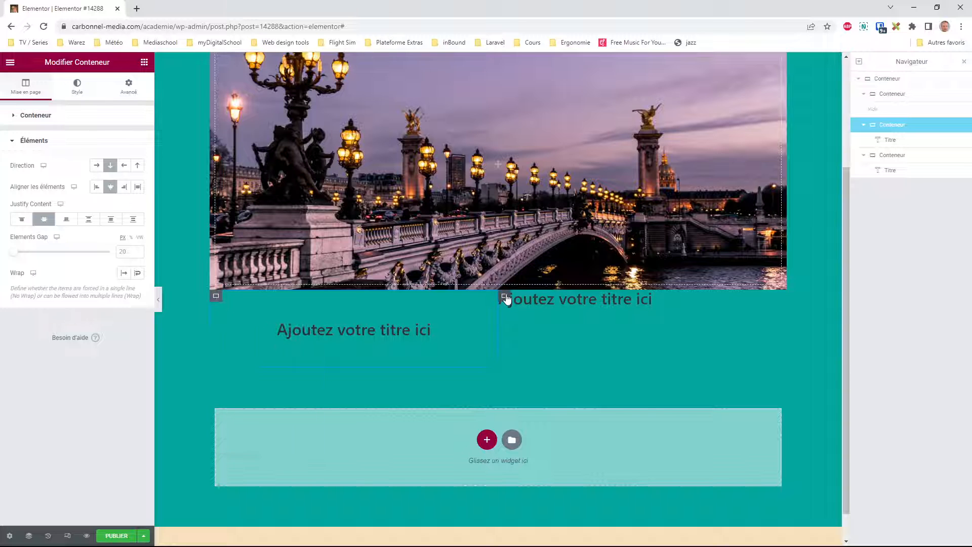
{"action": "right_click", "coordinate": [505, 299]}
{"action": "left_click", "coordinate": [542, 365]}
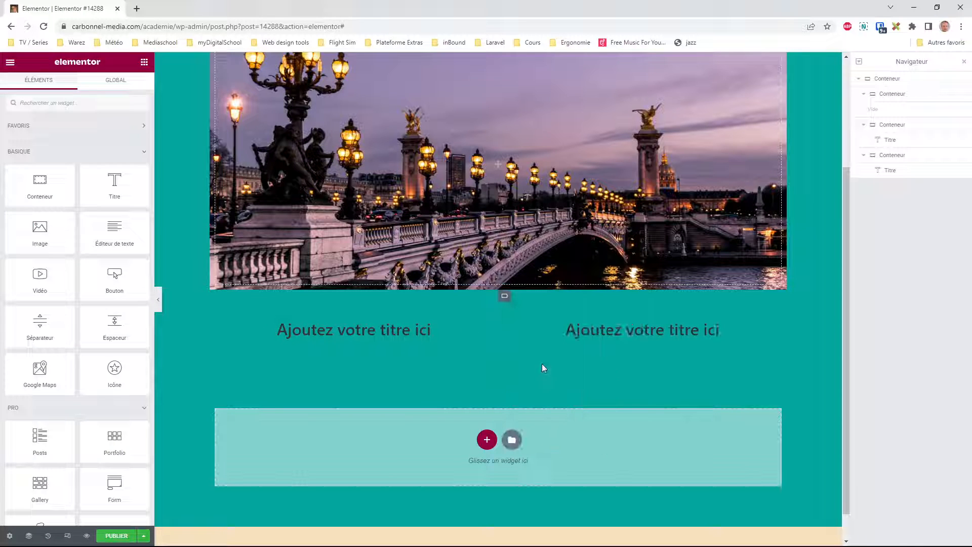
- Give the first title's container a classic background filled with the light beige global colour
{"action": "left_click", "coordinate": [216, 296]}
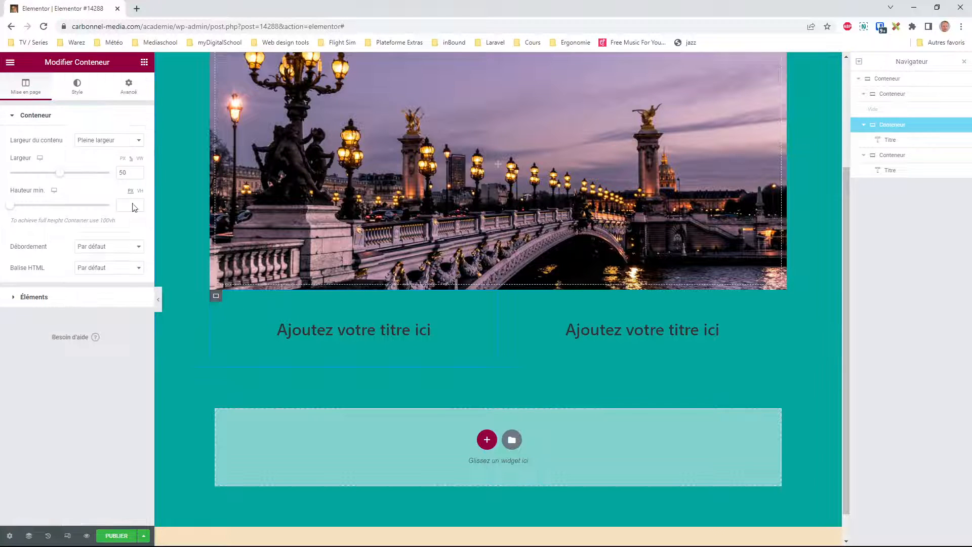
{"action": "left_click", "coordinate": [77, 86]}
{"action": "left_click", "coordinate": [96, 161]}
{"action": "left_click", "coordinate": [124, 182]}
{"action": "left_click", "coordinate": [60, 254]}
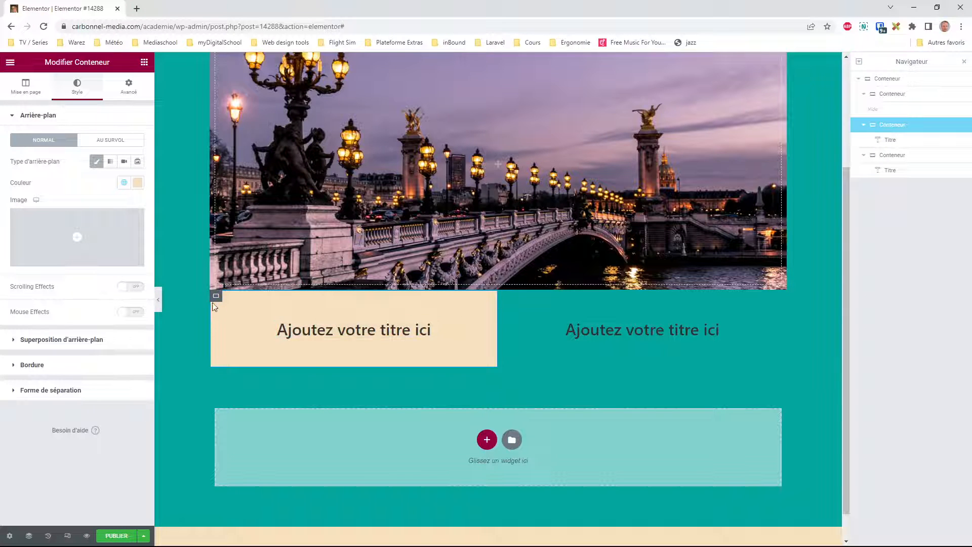
- Copy the first title's beige container, paste its style onto the second title's container, and preview the page full width
{"action": "right_click", "coordinate": [215, 299]}
{"action": "left_click", "coordinate": [243, 343]}
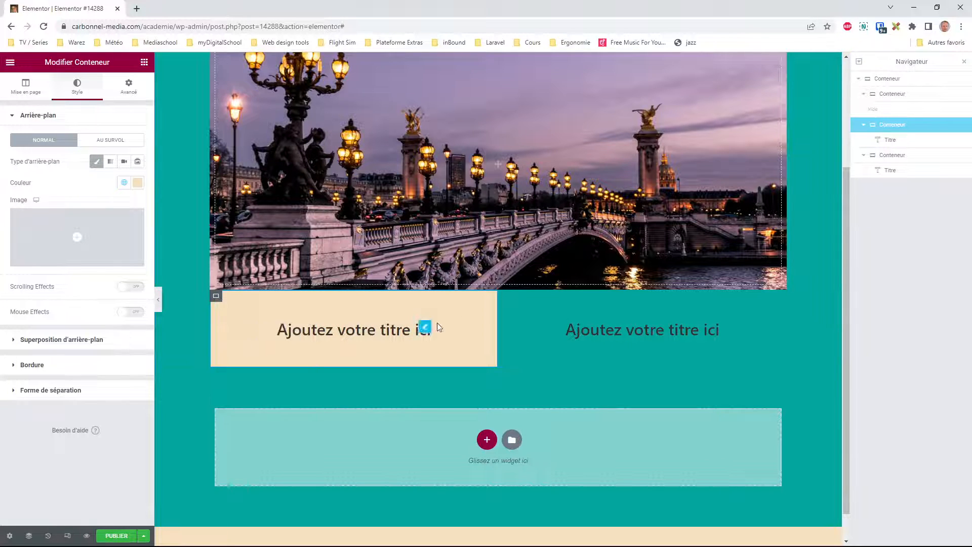
{"action": "right_click", "coordinate": [505, 298]}
{"action": "left_click", "coordinate": [538, 362]}
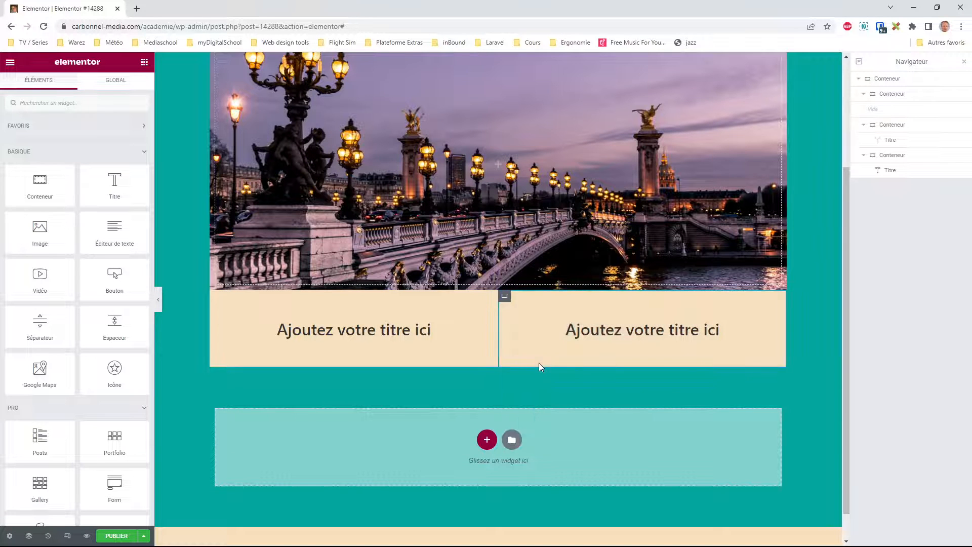
{"action": "left_click", "coordinate": [158, 299]}
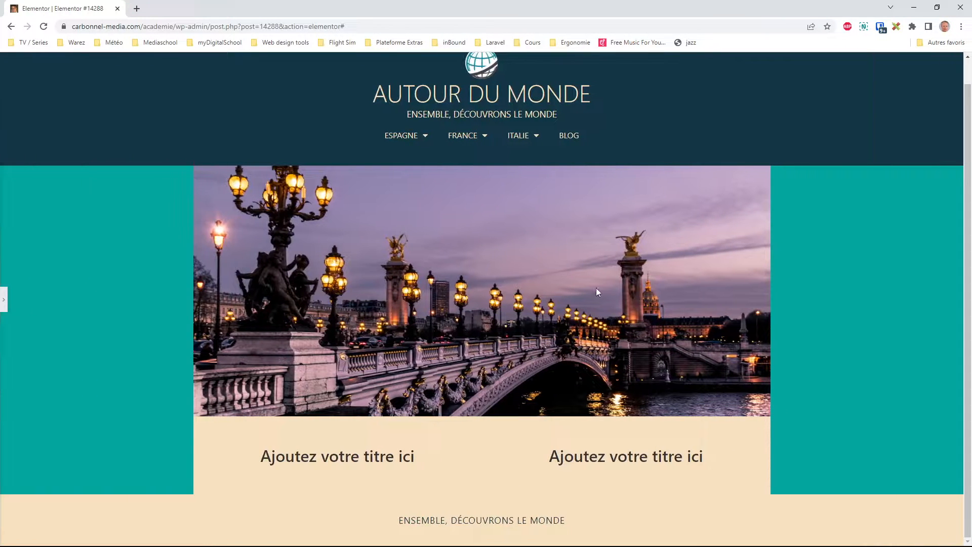
{"action": "left_click", "coordinate": [5, 299]}
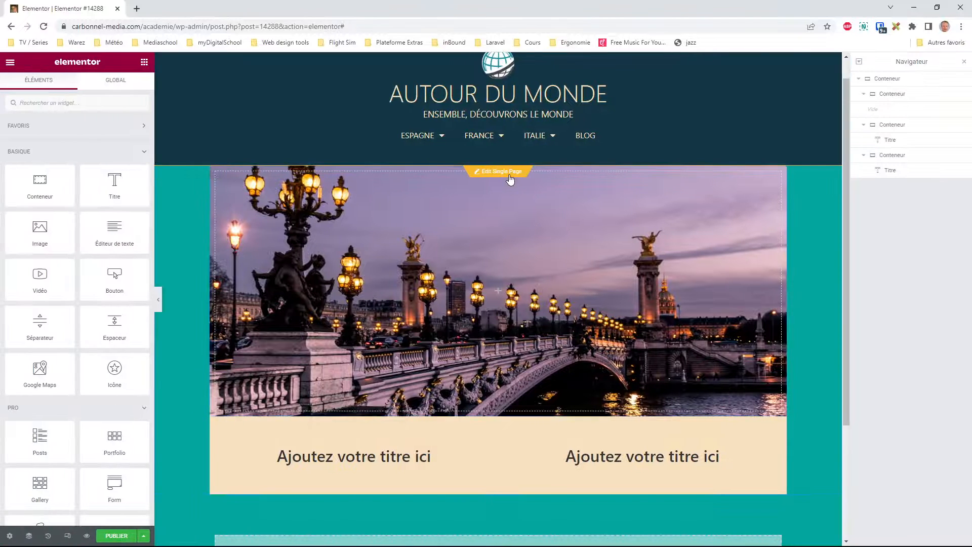
- Set unlinked margins of 4 em top and 5 em bottom on the outer container and preview the spacing
{"action": "left_click", "coordinate": [893, 81]}
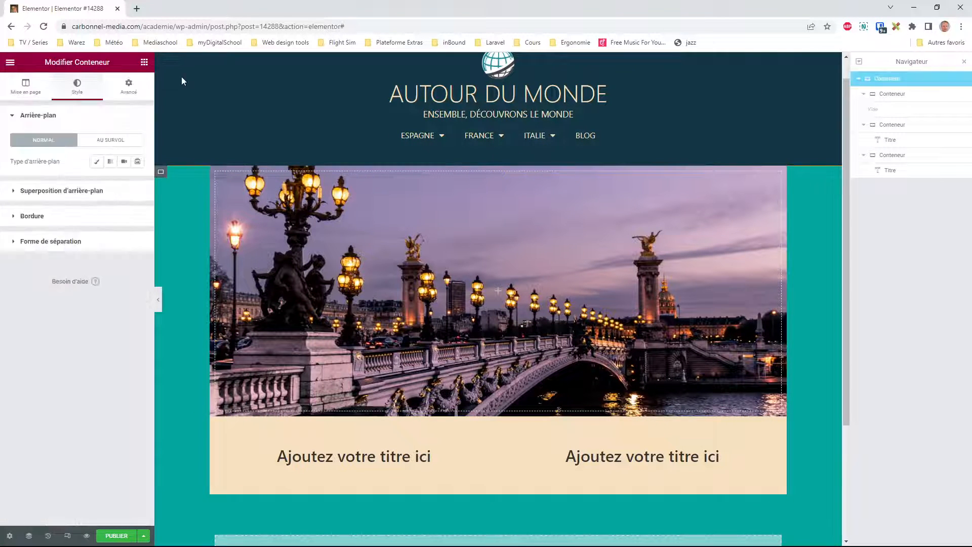
{"action": "left_click", "coordinate": [129, 86]}
{"action": "left_click", "coordinate": [121, 137]}
{"action": "left_click", "coordinate": [130, 152]}
{"action": "left_click_drag", "start_coordinate": [27, 155], "coordinate": [3, 155]}
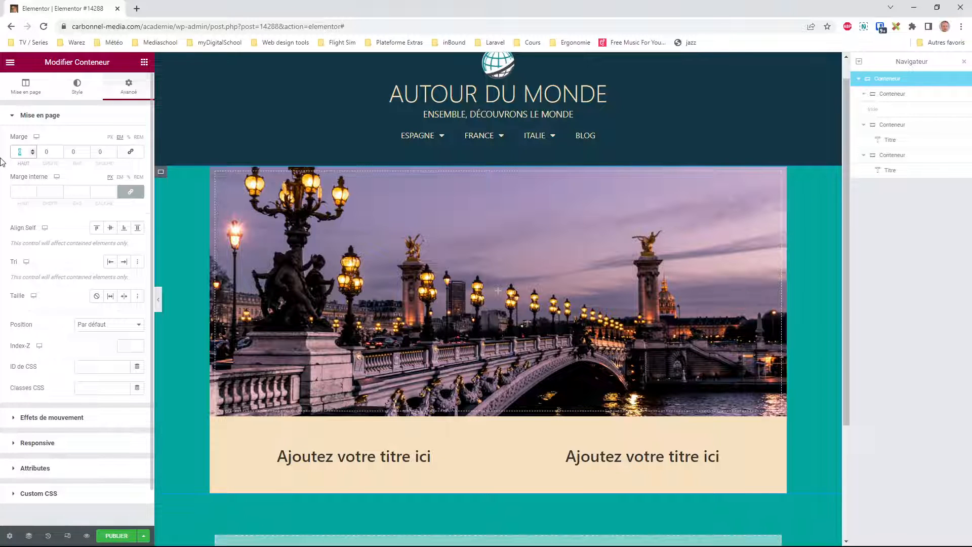
{"action": "type", "text": "4"}
{"action": "key", "text": "Tab"}
{"action": "key", "text": "Tab"}
{"action": "type", "text": "5"}
{"action": "left_click", "coordinate": [158, 299]}
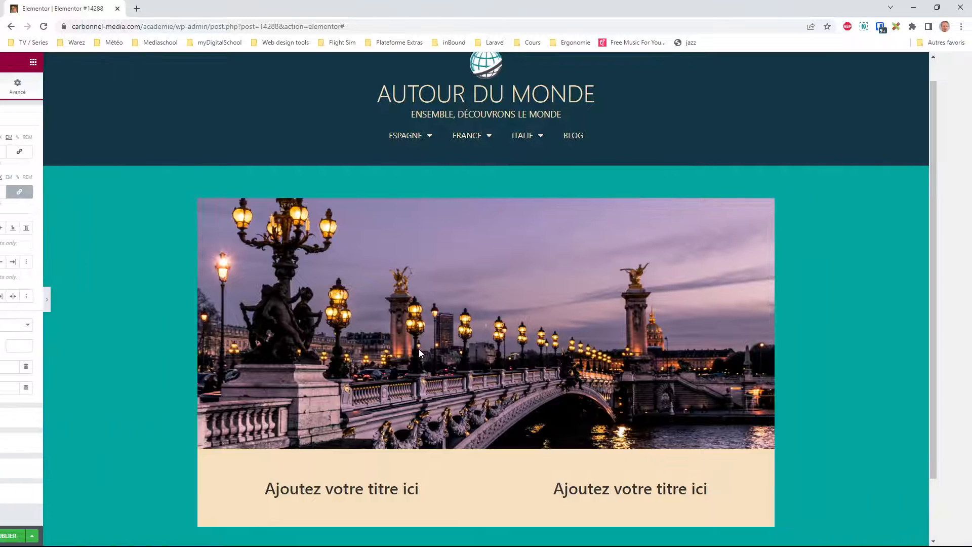
{"action": "scroll", "coordinate": [423, 348], "scroll_direction": "down", "scroll_amount": 1}
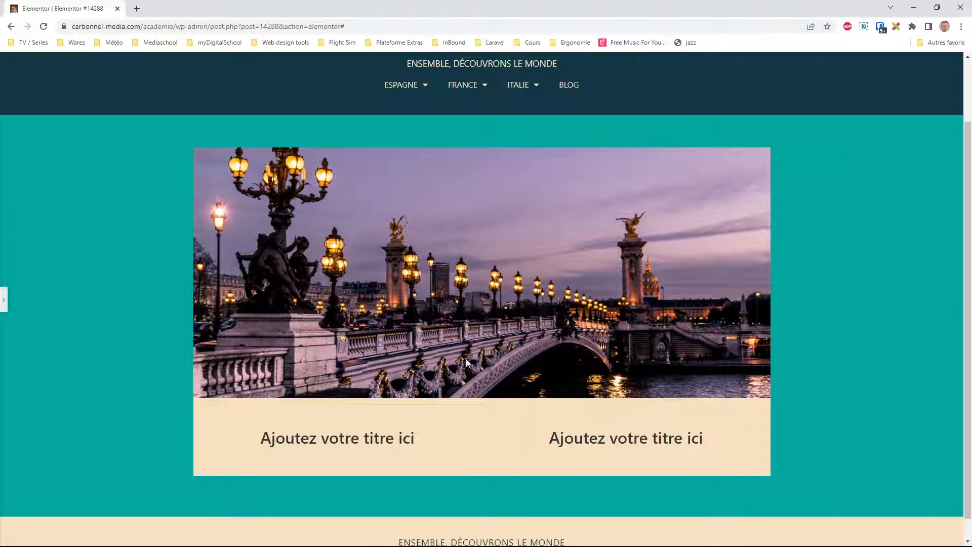
{"action": "left_click", "coordinate": [3, 300]}
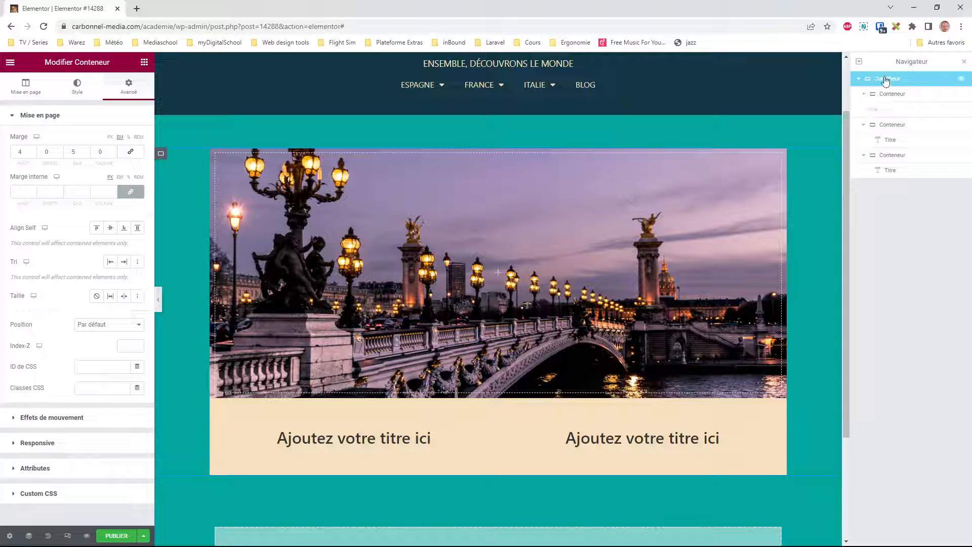
- Reduce the minimum height to 437 px on the outer container and to 292 px on the bridge photo container
{"action": "left_click", "coordinate": [25, 86]}
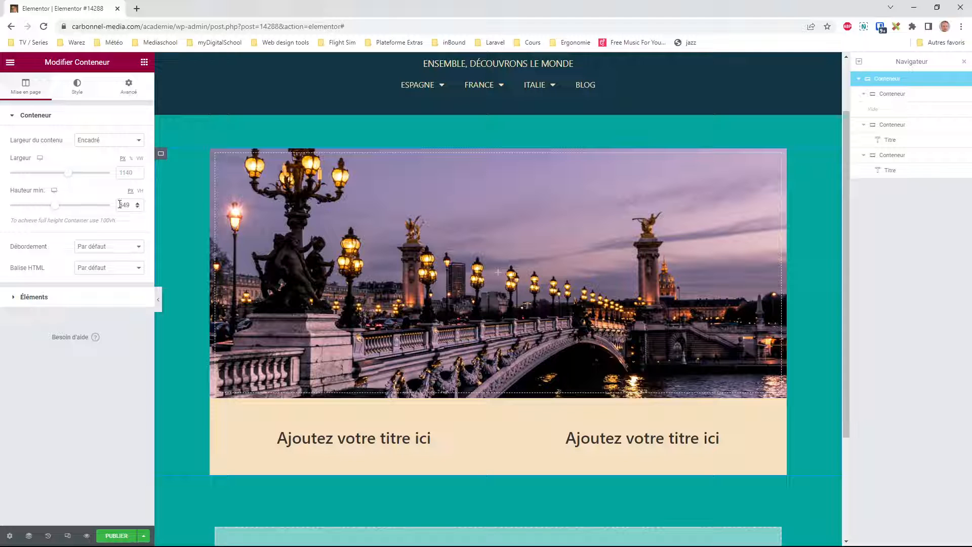
{"action": "left_click_drag", "start_coordinate": [59, 209], "coordinate": [44, 215]}
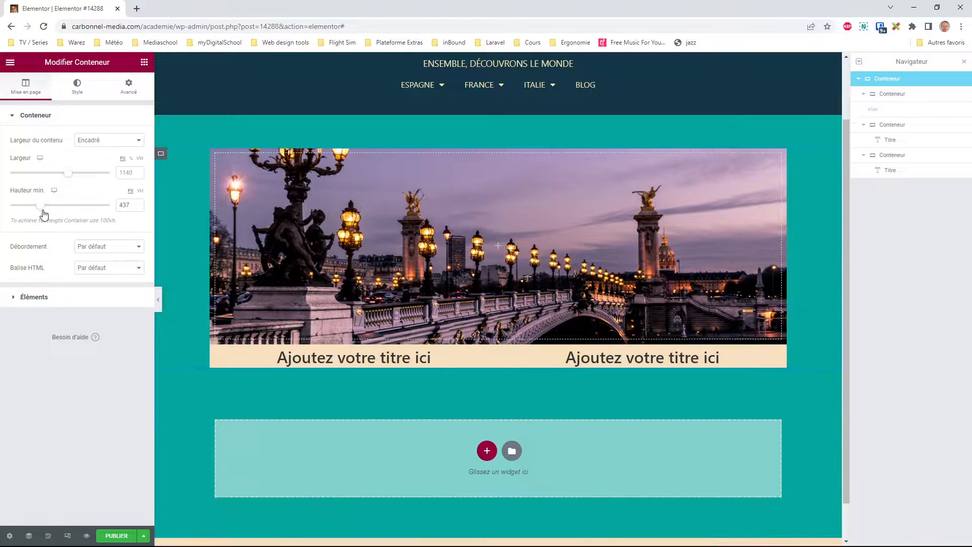
{"action": "left_click", "coordinate": [891, 99]}
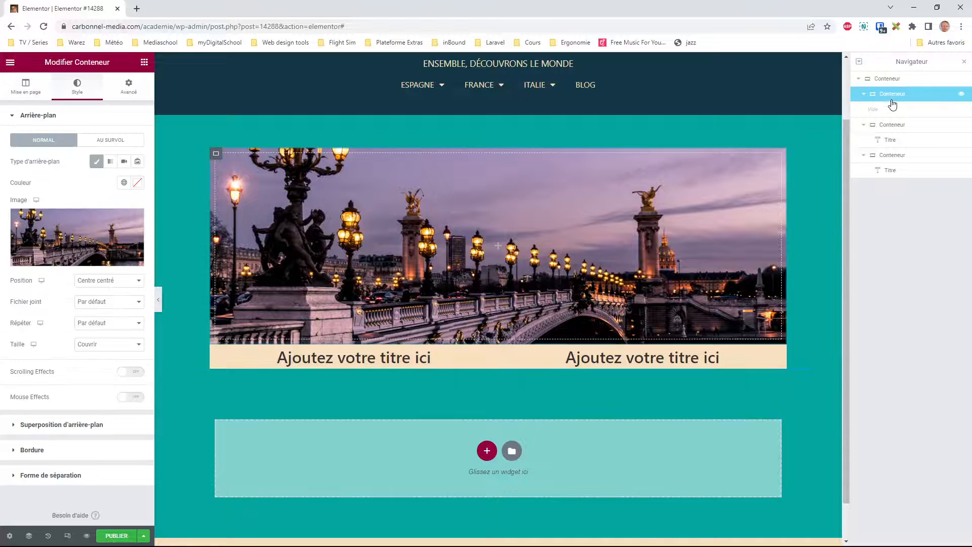
{"action": "left_click", "coordinate": [26, 87]}
{"action": "mouse_move", "coordinate": [39, 209]}
{"action": "left_mouse_down"}
{"action": "mouse_move", "coordinate": [22, 207]}
{"action": "mouse_move", "coordinate": [33, 207]}
{"action": "left_mouse_up"}
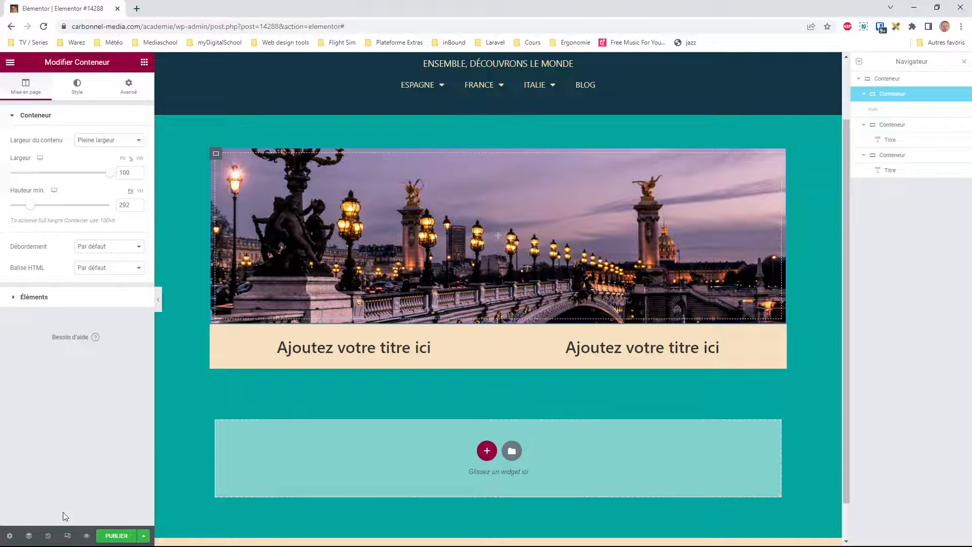
- Preview the layout at tablet size and set the outer container's minimum height to 401 px for mobile
{"action": "left_click", "coordinate": [69, 539]}
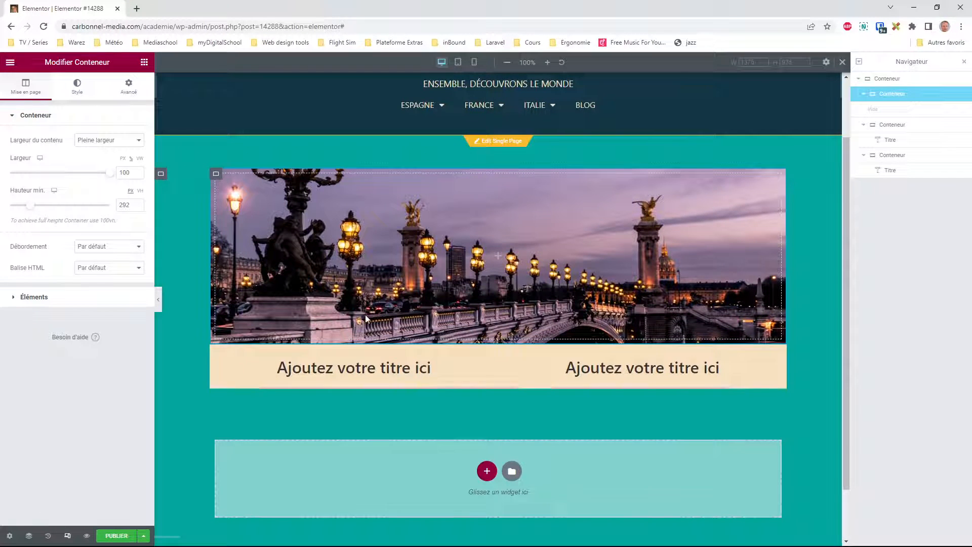
{"action": "left_click", "coordinate": [458, 65]}
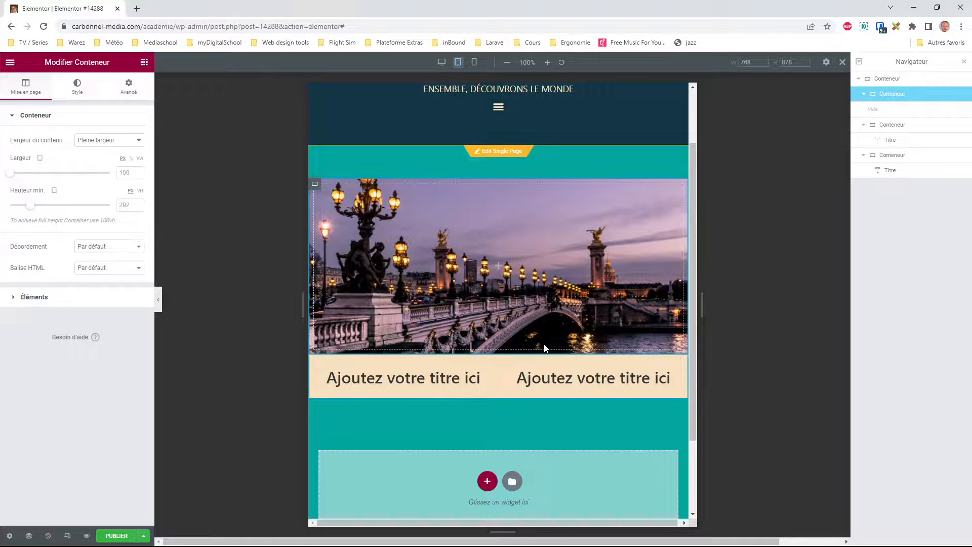
{"action": "left_click", "coordinate": [474, 63]}
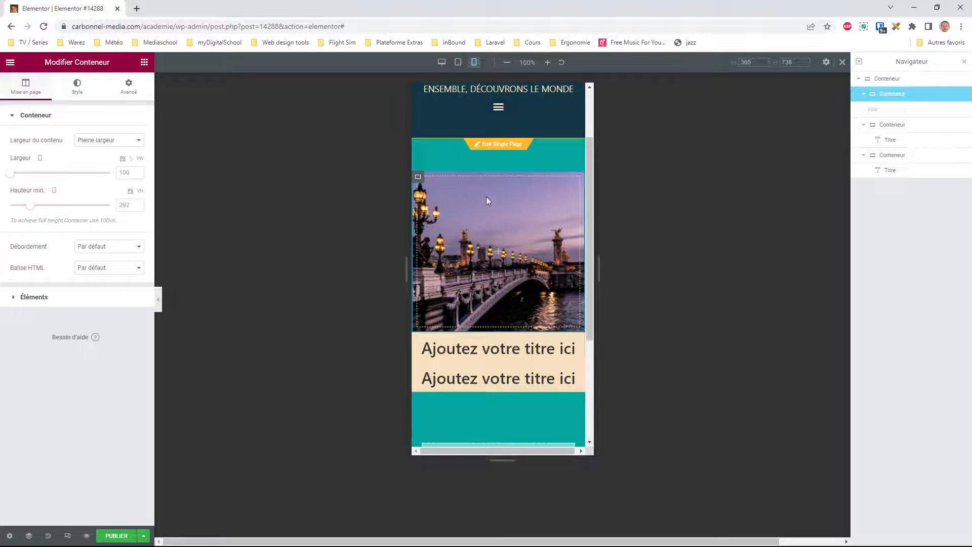
{"action": "left_click", "coordinate": [417, 178]}
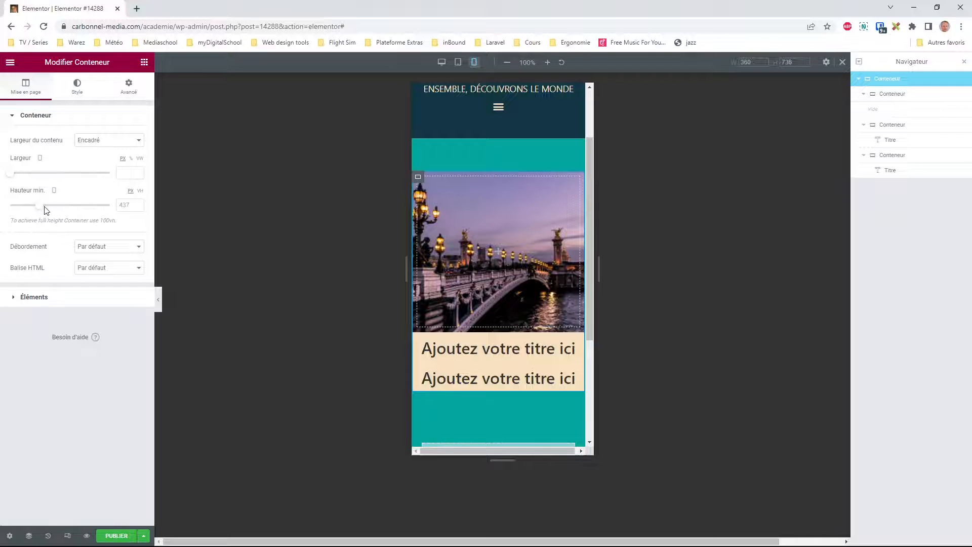
{"action": "mouse_move", "coordinate": [37, 209]}
{"action": "left_mouse_down"}
{"action": "mouse_move", "coordinate": [28, 208]}
{"action": "mouse_move", "coordinate": [37, 207]}
{"action": "left_mouse_up"}
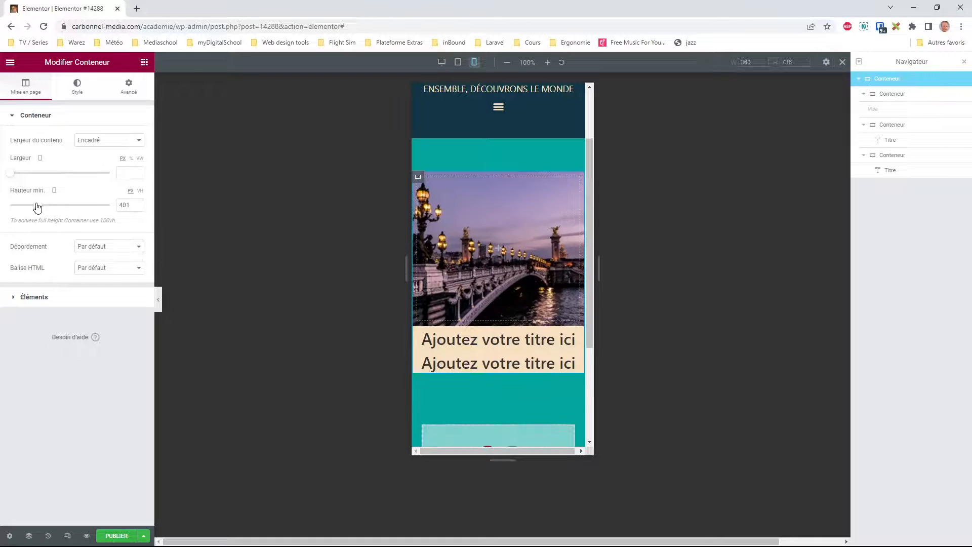
- Try the column direction for the outer container's elements in mobile view and set it back to row
{"action": "left_click", "coordinate": [13, 300]}
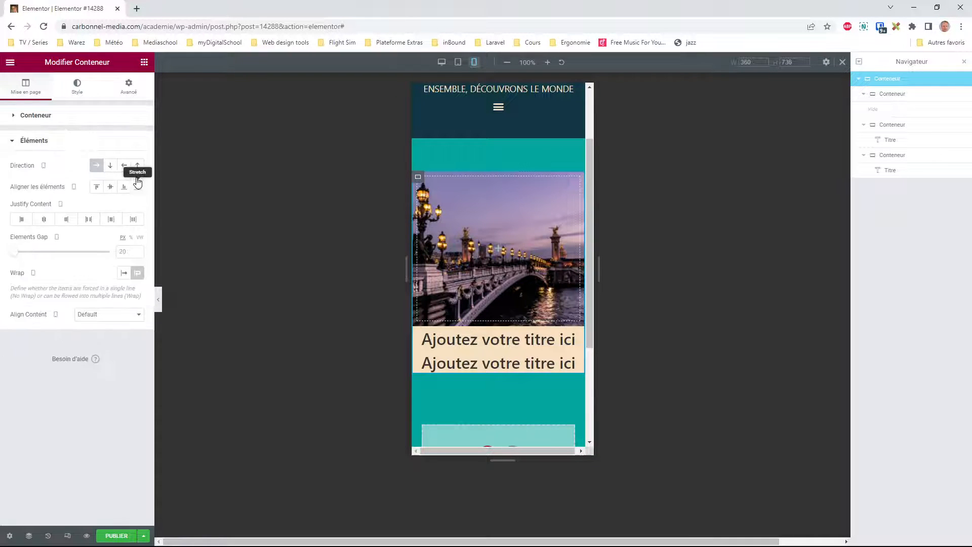
{"action": "left_click", "coordinate": [107, 167]}
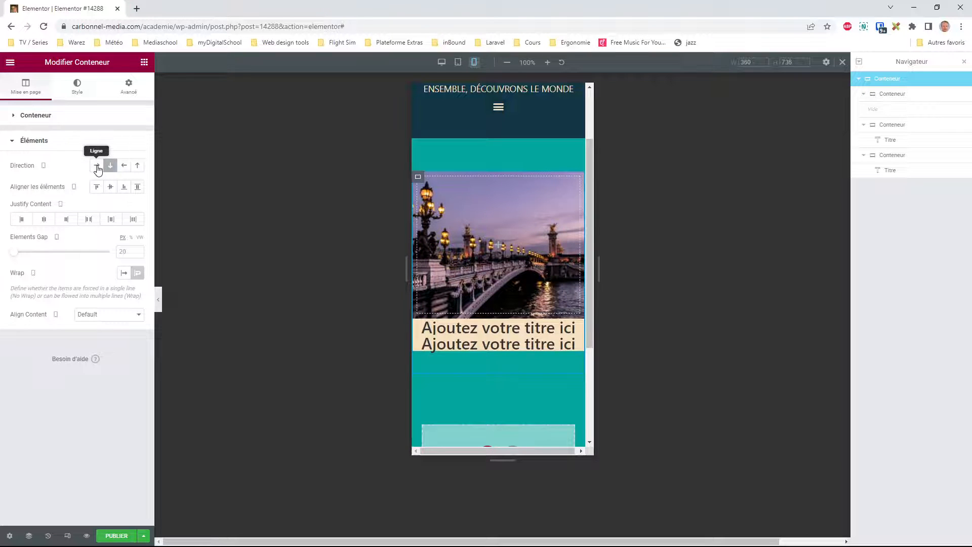
{"action": "left_click", "coordinate": [97, 167]}
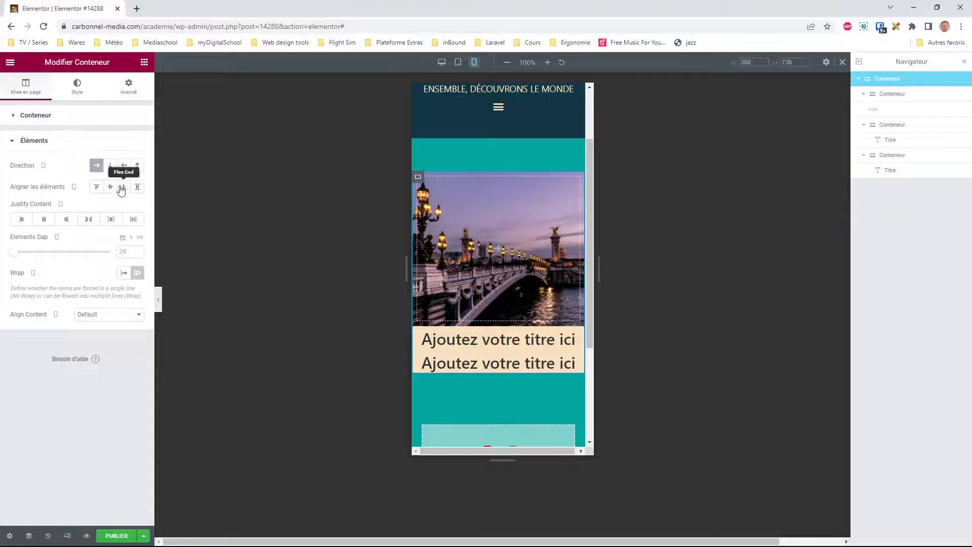
- Return to desktop view and examine the element layout settings of the bridge photo container
{"action": "left_click", "coordinate": [442, 62]}
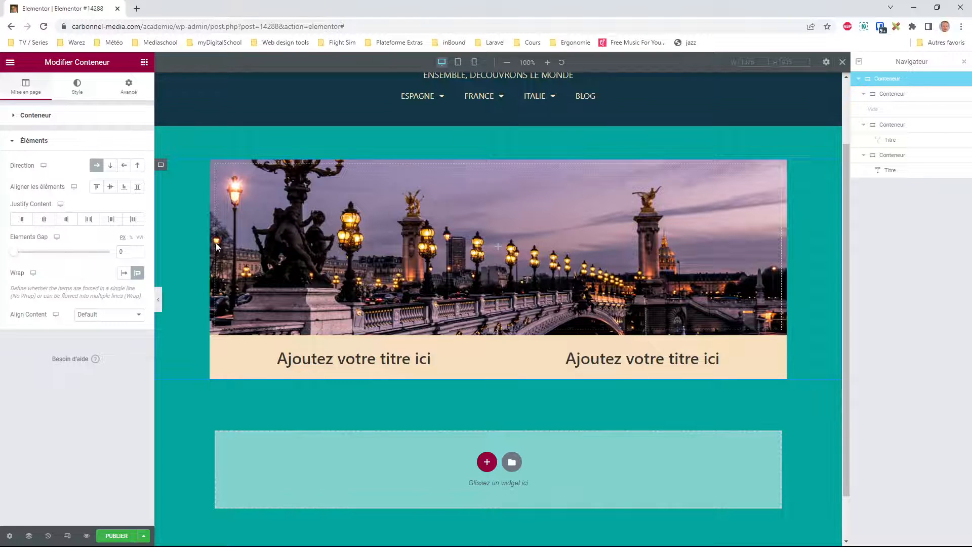
{"action": "left_click", "coordinate": [891, 95]}
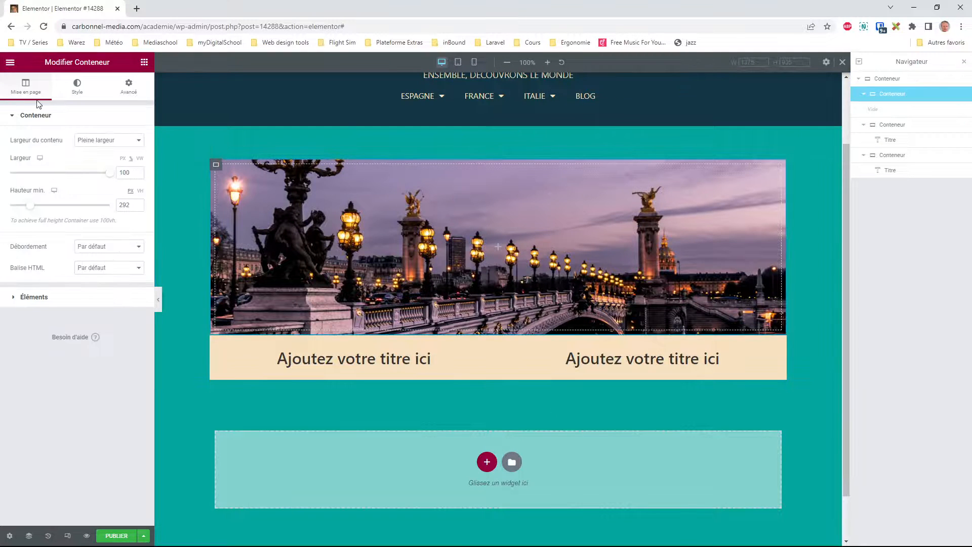
{"action": "left_click", "coordinate": [15, 299]}
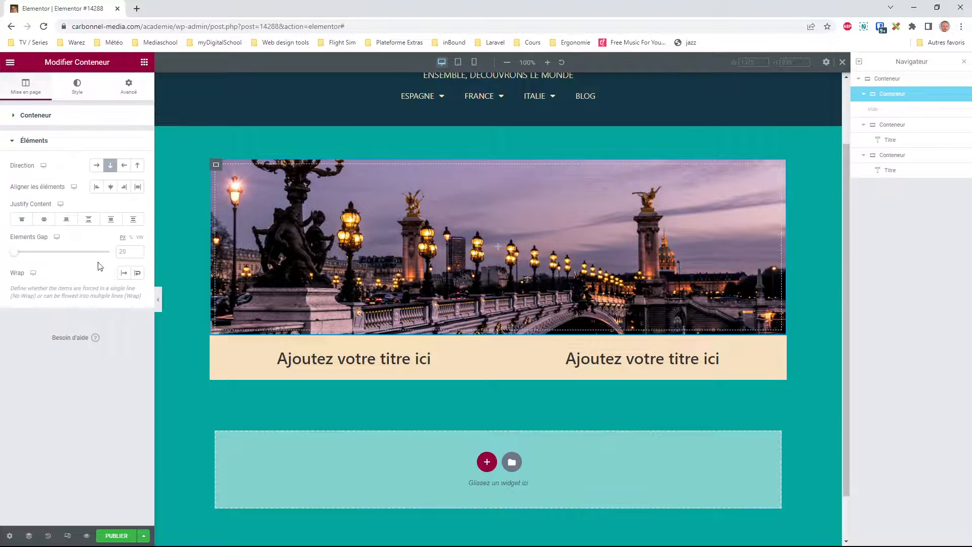
{"action": "left_click", "coordinate": [130, 253]}
{"action": "left_click", "coordinate": [485, 542]}
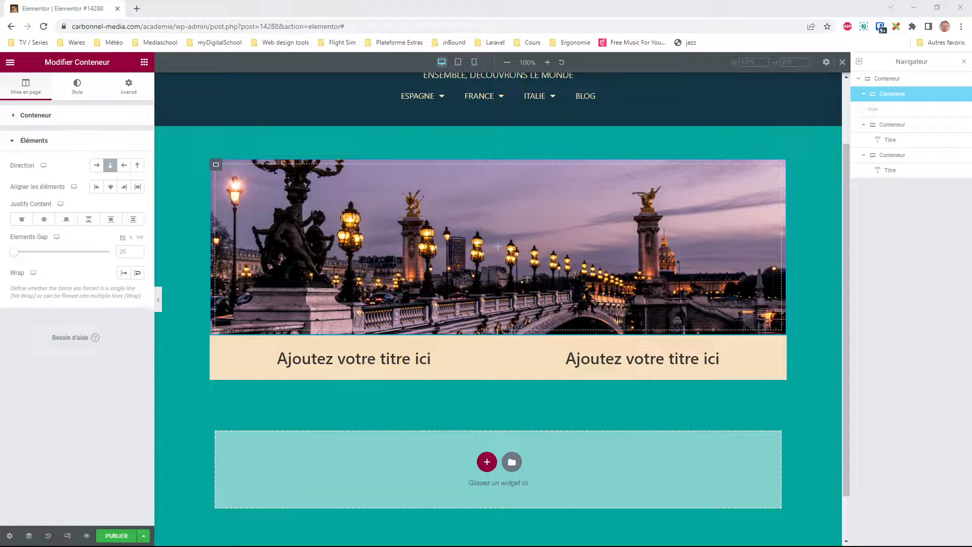